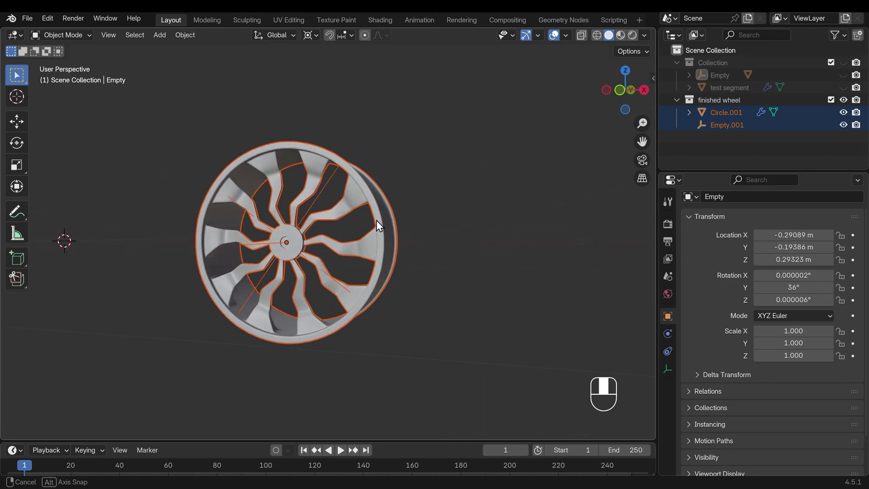
Select the wheel Circle.001 and move its selected spoke edges in Edit Mode to reshape the kink
key("Tab")
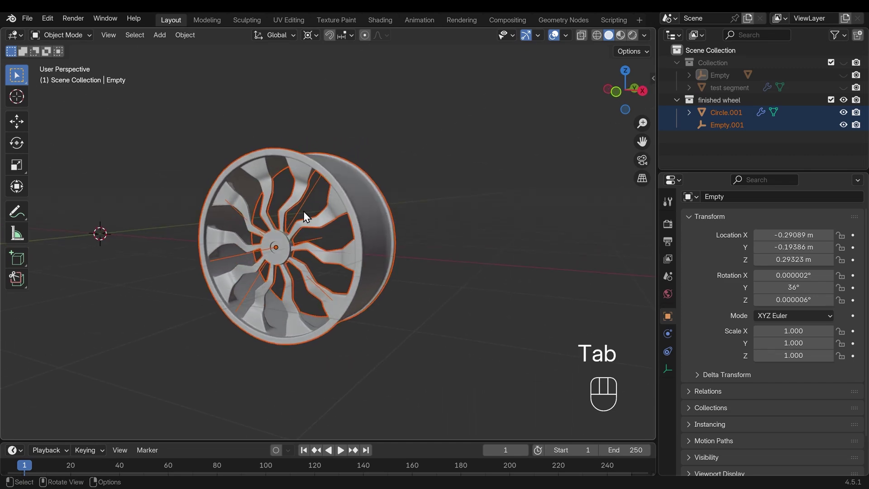
left_click(303, 211)
key("Tab")
scroll(304, 223, "up", 5)
middle_click_drag(351, 173, 380, 164)
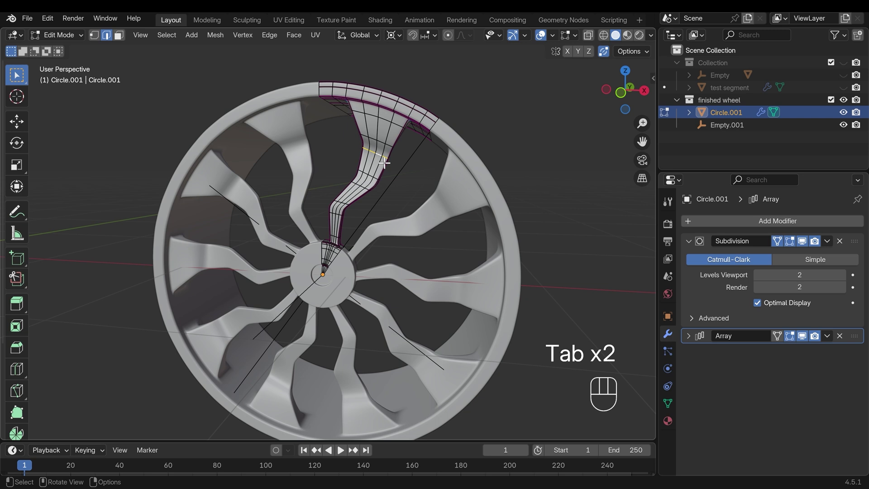
key("g")
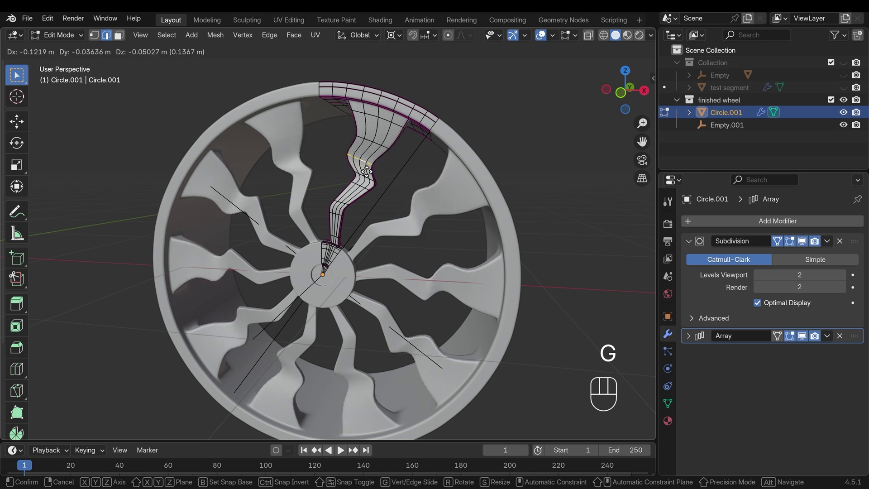
left_click(388, 175)
scroll(417, 204, "down", 3)
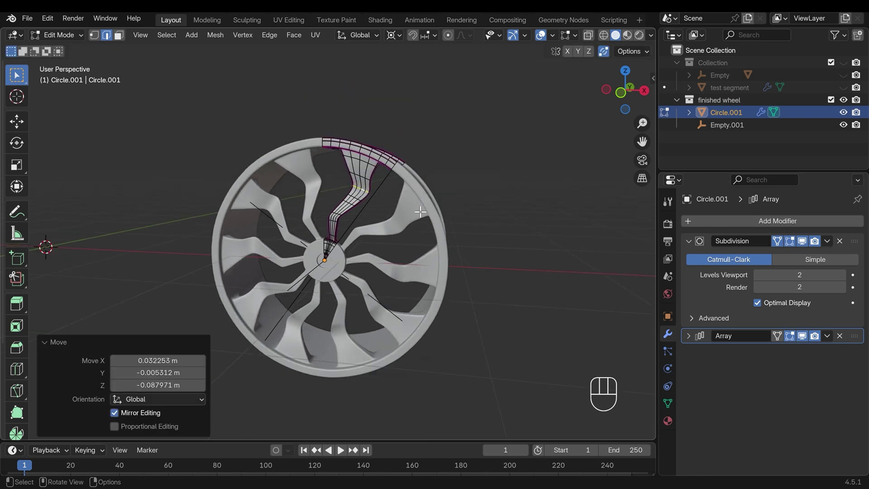
middle_click_drag(418, 209, 479, 219)
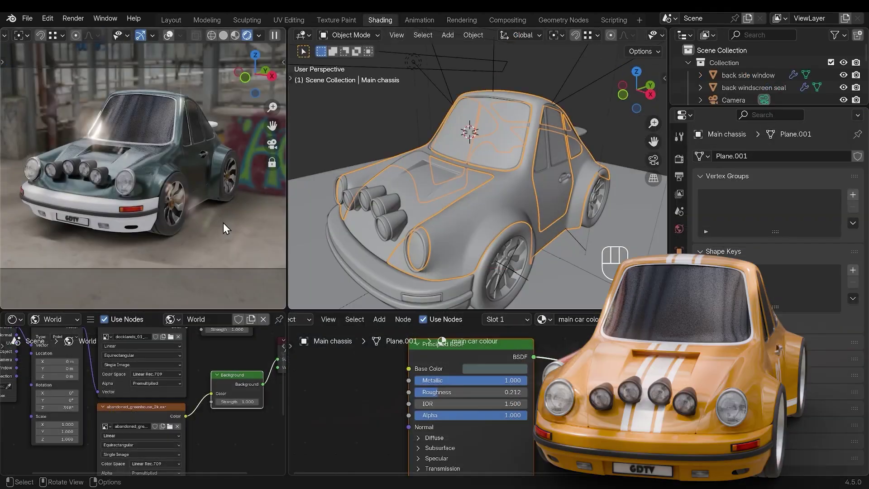
Set the car material's Principled BSDF Base Color to brown and expand its Coat settings
left_click(488, 368)
left_click_drag(539, 241, 499, 250)
scroll(372, 413, "down", 5, "shift")
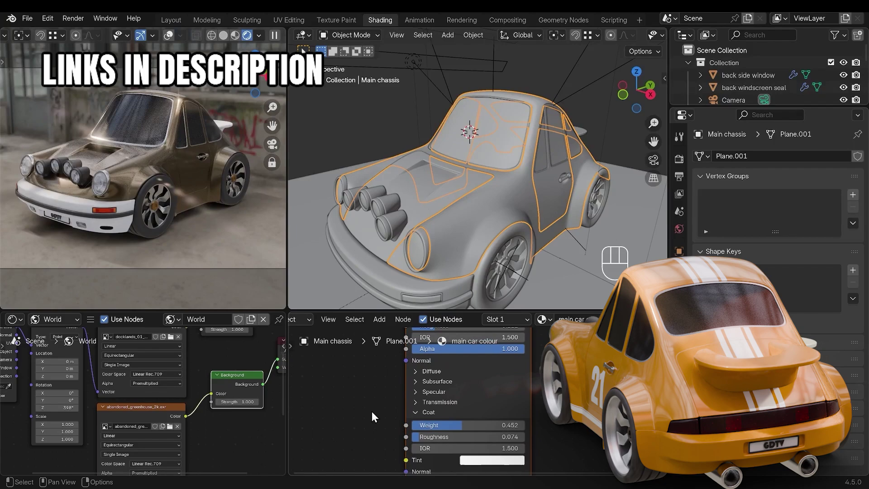
left_click(413, 392)
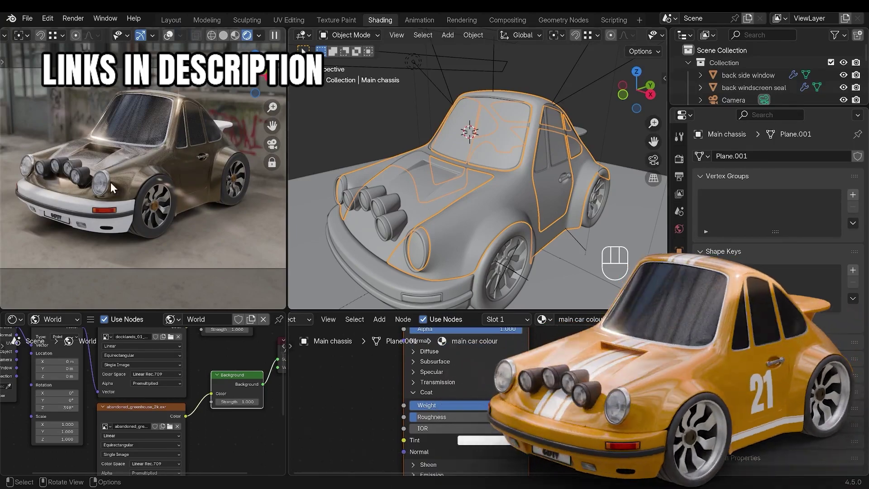
scroll(466, 398, "up", 3, "shift")
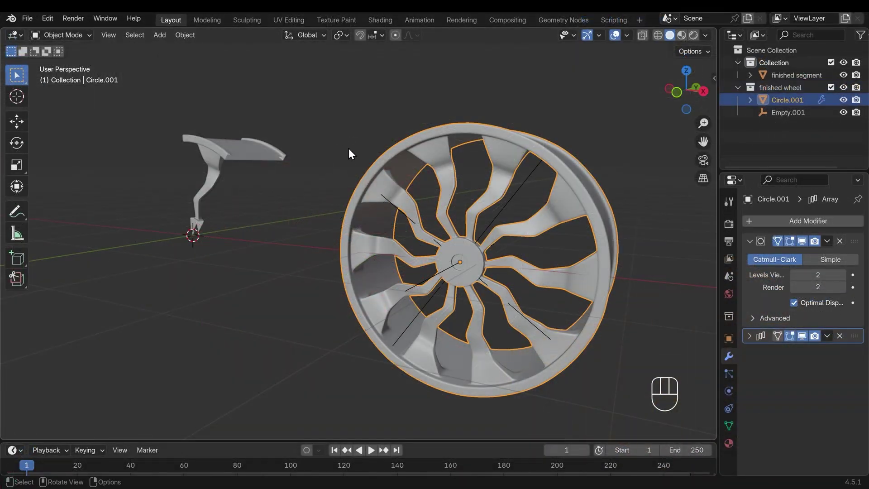
left_click(261, 154)
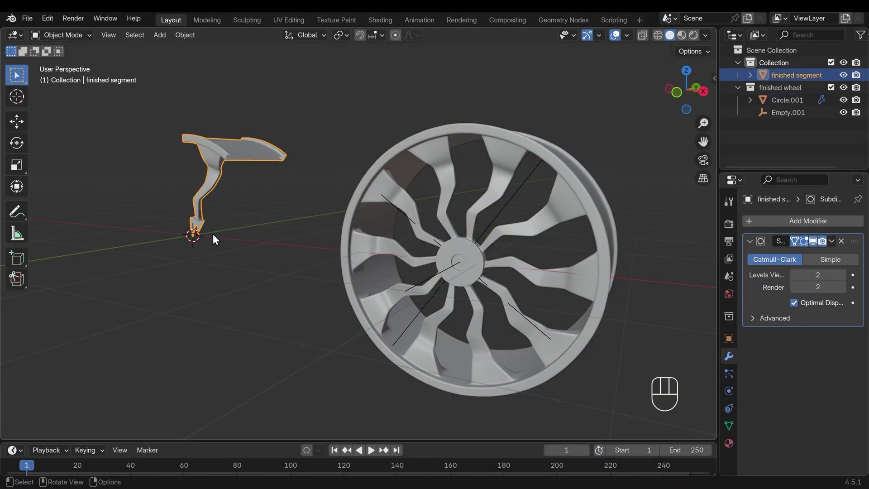
middle_click_drag(213, 234, 234, 240)
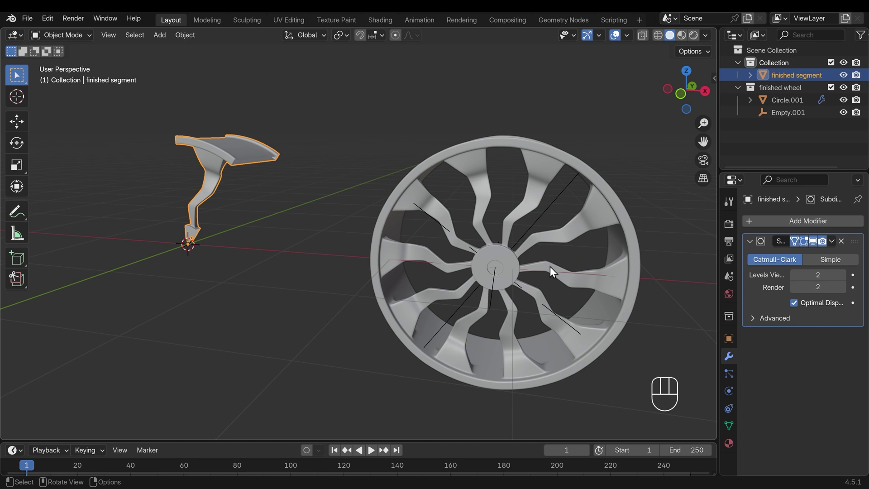
middle_click_drag(550, 266, 425, 172)
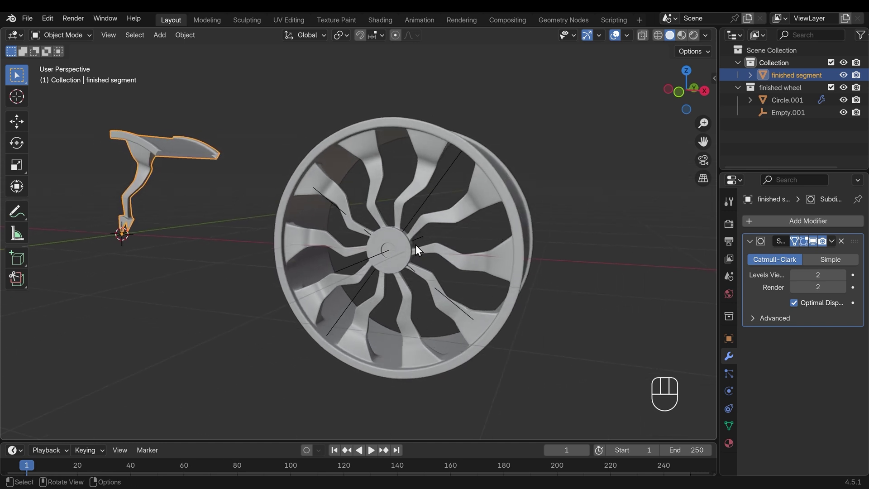
left_click(434, 155)
key("Tab")
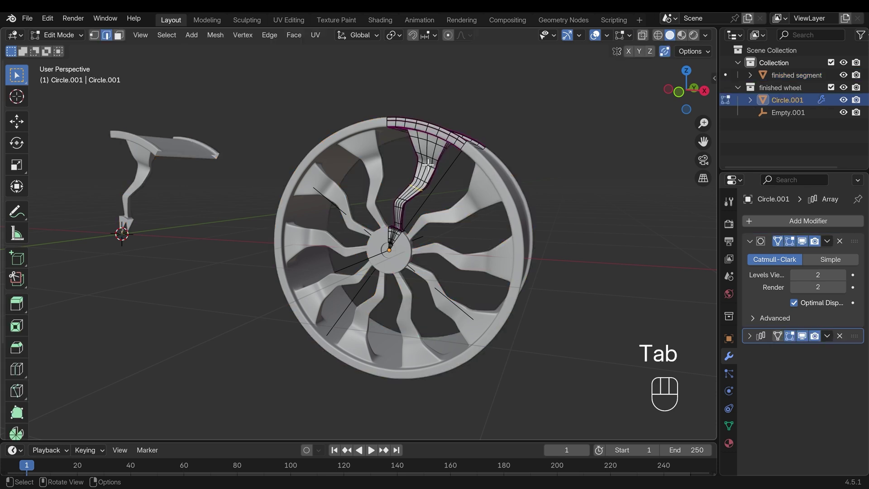
key("g")
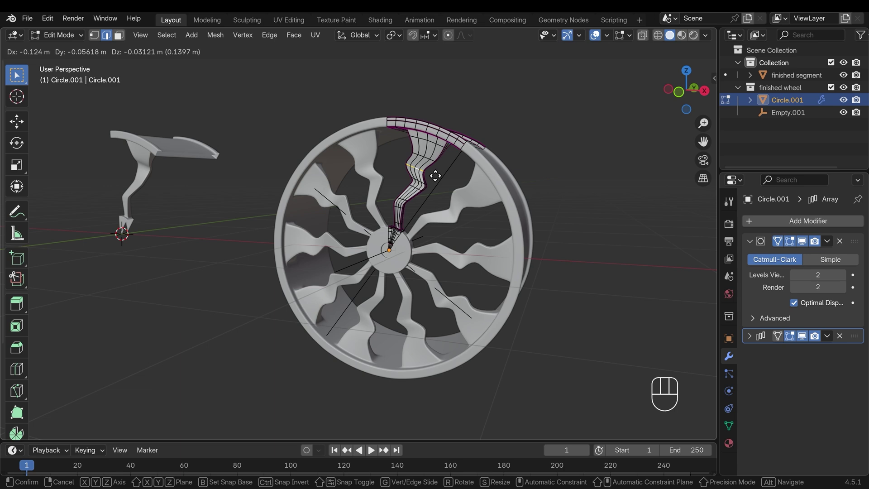
left_click(443, 182)
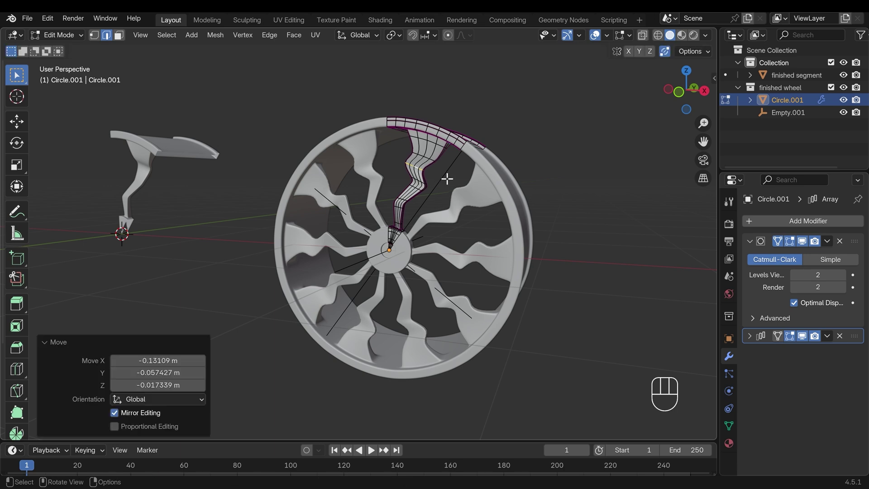
key("shift+e")
left_click(464, 167)
middle_click_drag(461, 219, 575, 202)
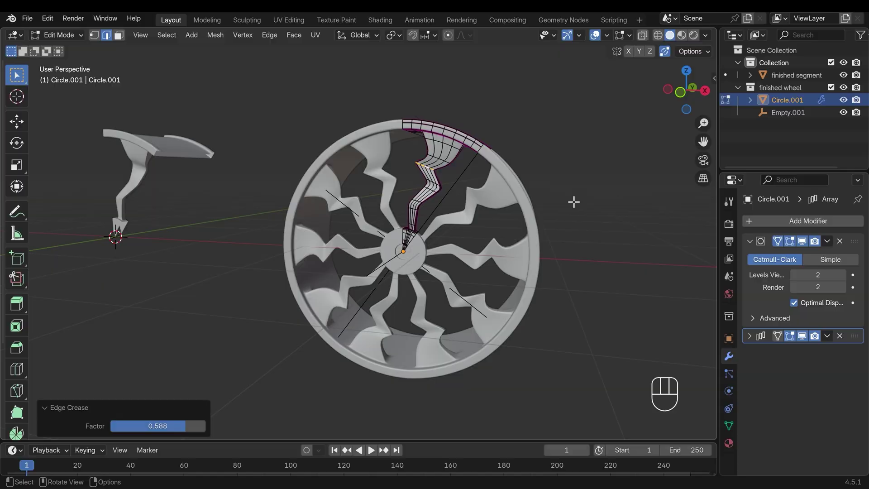
key("ctrl+z")
key("ctrl+z")
key("Tab")
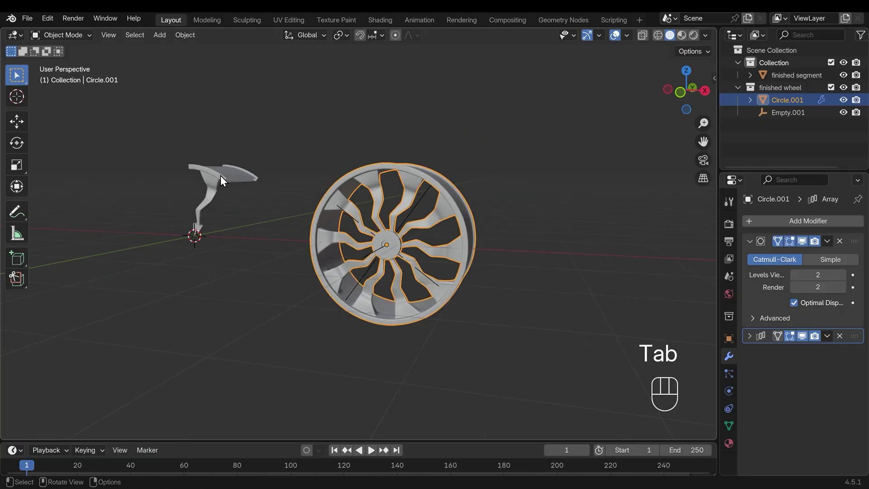
left_click(221, 176)
middle_click_drag(249, 185, 335, 192, "shift")
key("Tab")
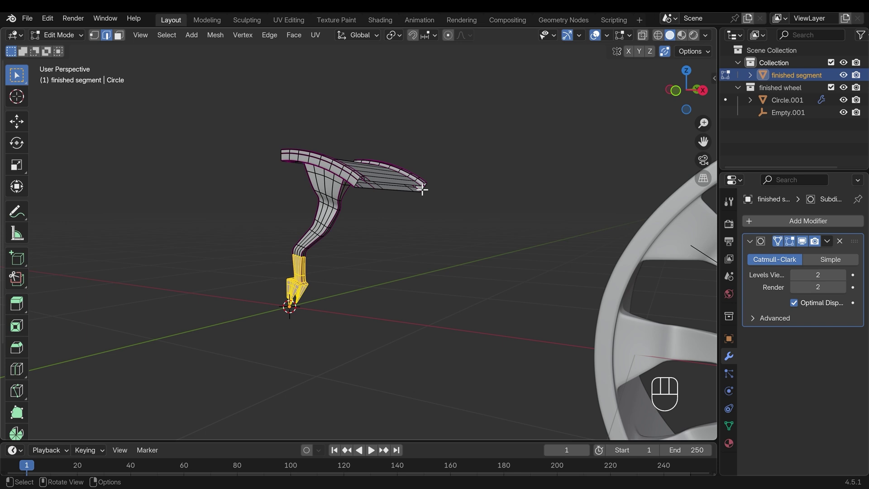
key("Tab")
scroll(349, 218, "down", 4)
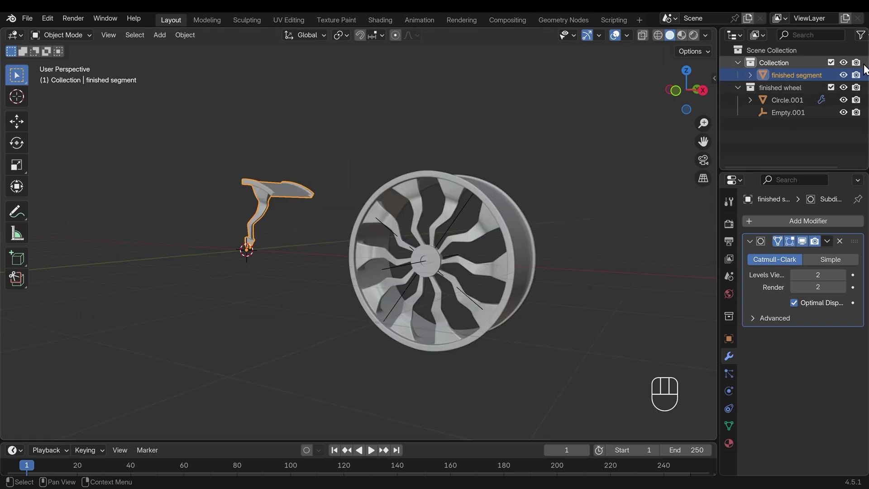
Hide the finished segment and finished wheel, then bring up the Shift+S snap menu
left_click(843, 74)
left_click(843, 87)
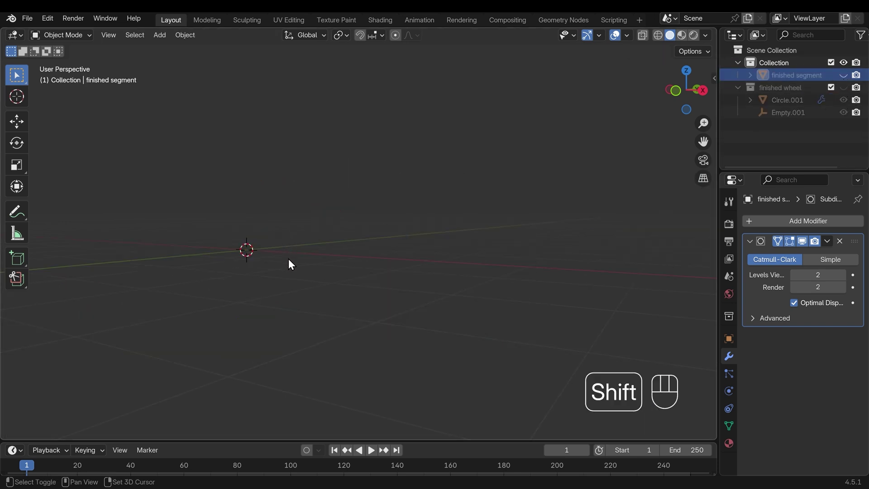
middle_click_drag(288, 260, 425, 251)
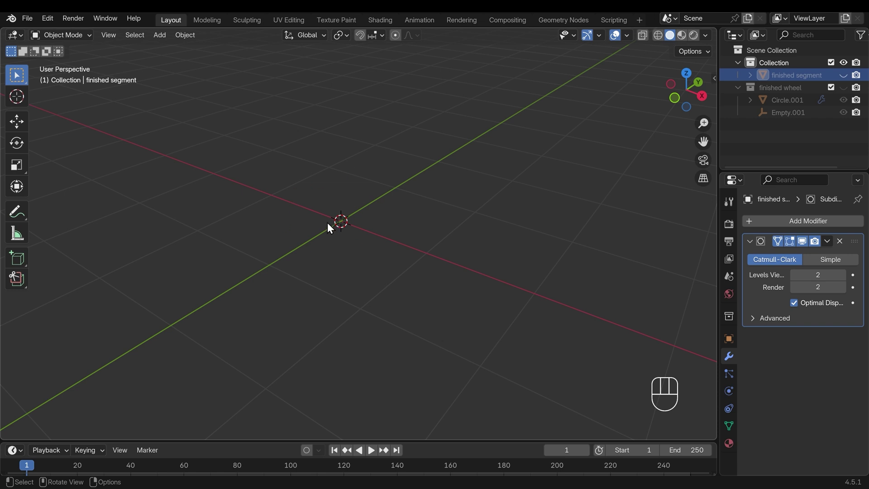
key("shift+s")
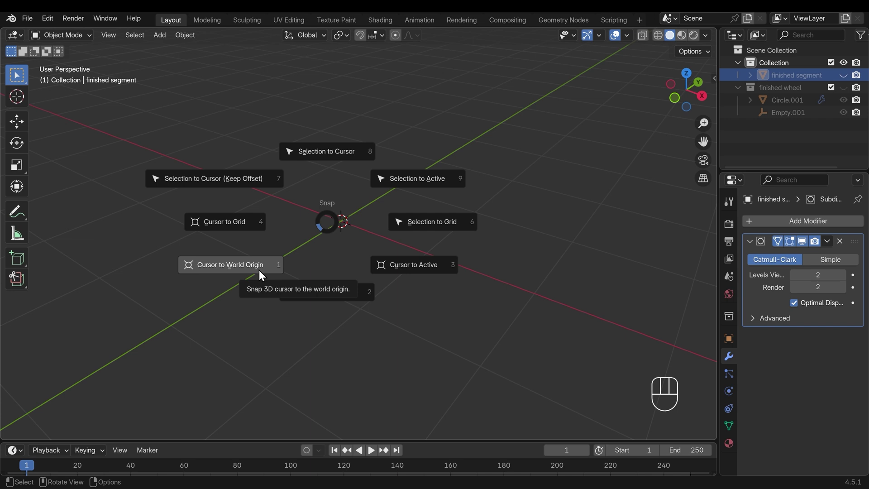
Snap the 3D cursor to the world origin and add a circle mesh there
left_click(455, 303)
key("shift+a")
mouse_move(333, 239)
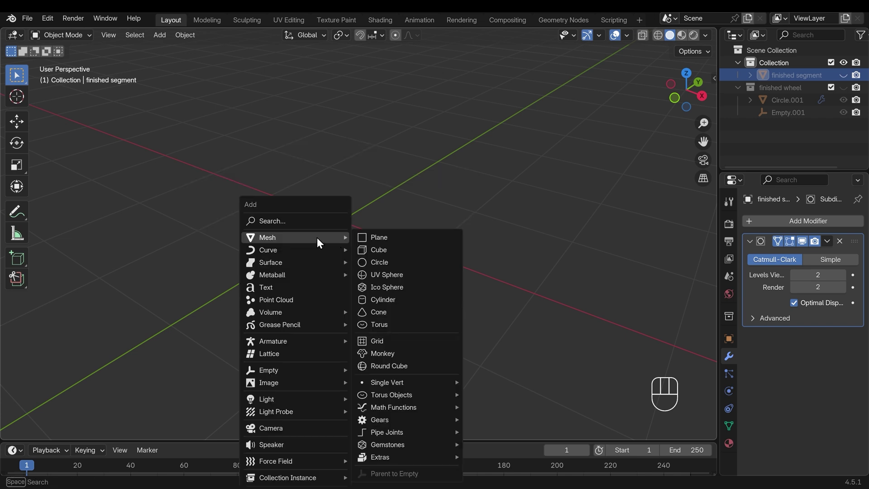
left_click(381, 263)
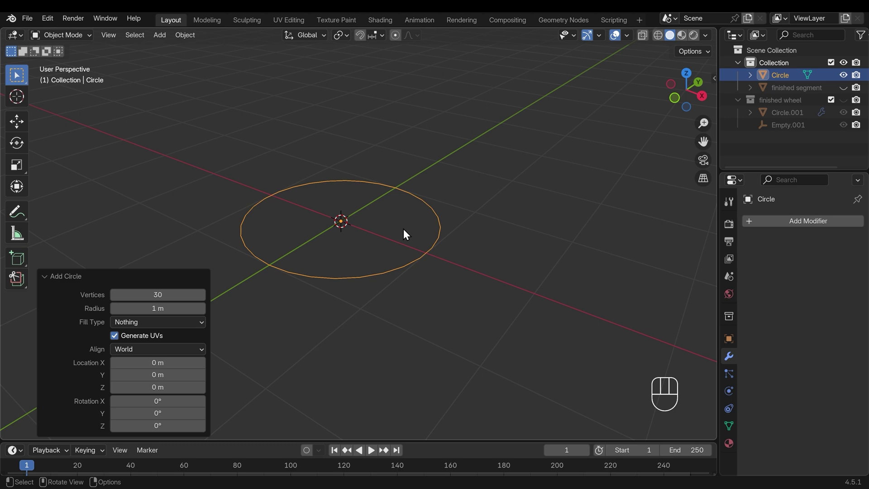
Rotate the circle 90° about X and centre it in front orthographic view
key("r")
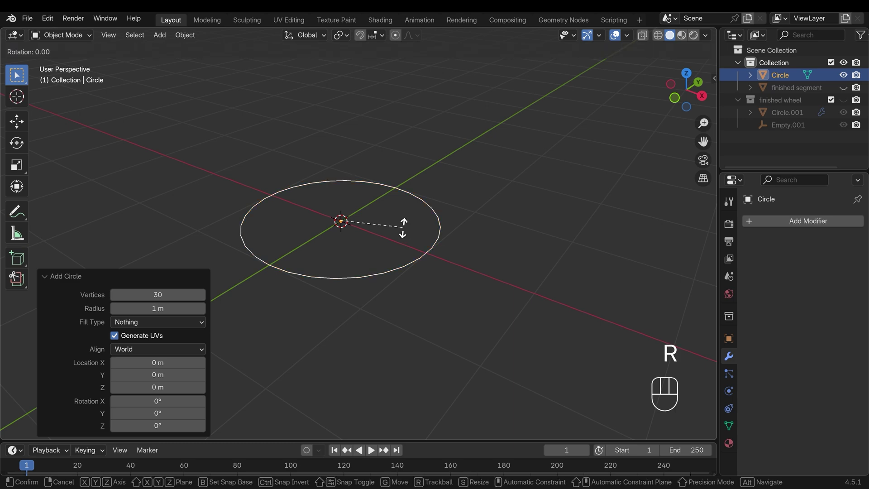
key("x")
key("9")
key("0")
key("Return")
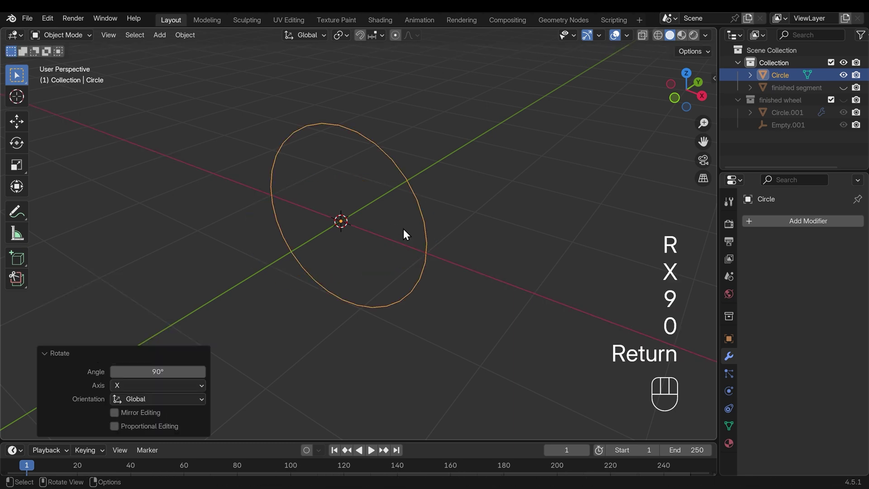
key("KP_1")
scroll(407, 200, "up", 3)
middle_click_drag(411, 200, 414, 219, "shift")
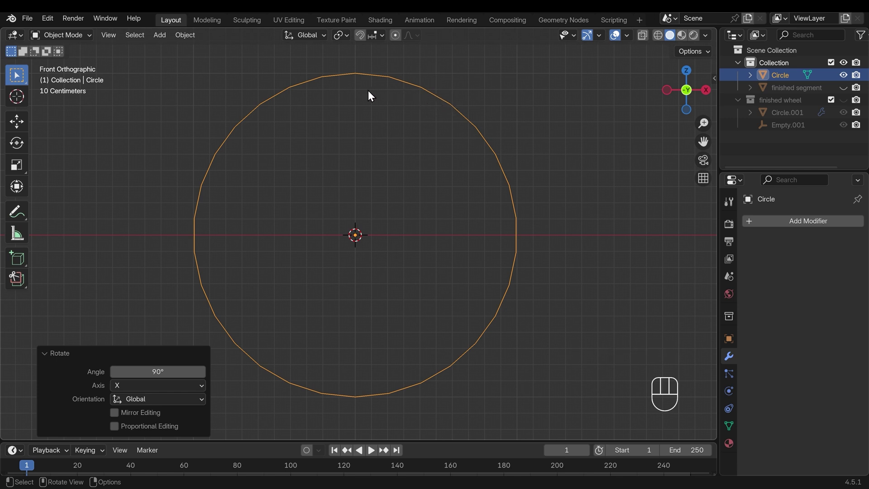
In edge mode, keep the top-right arc and delete the rest of the circle
key("Tab")
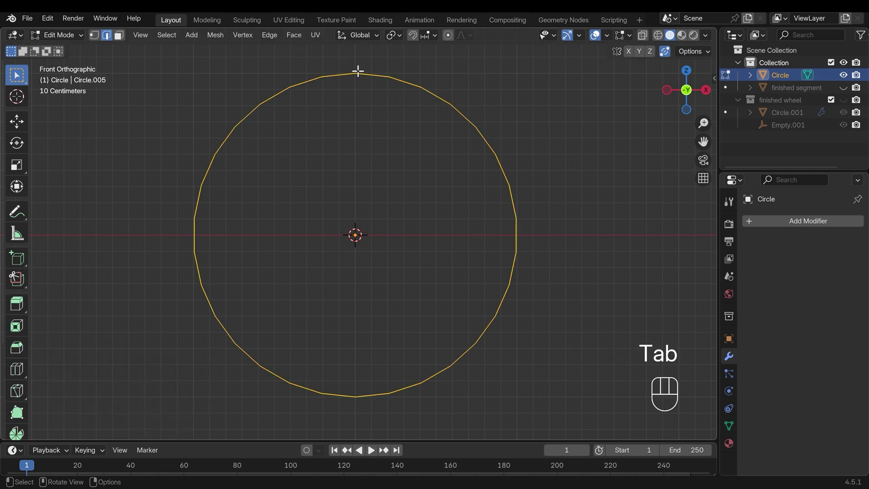
key("2")
left_click_drag(347, 65, 465, 120)
key("ctrl+i")
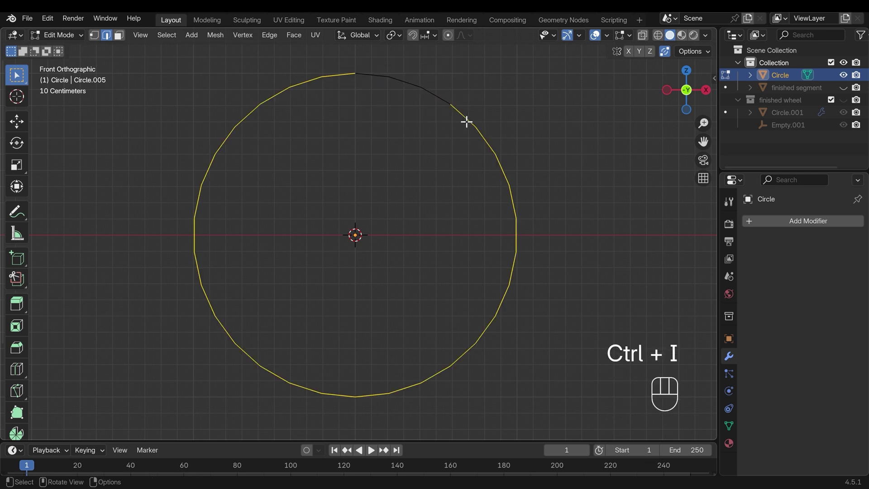
key("Delete")
left_click(466, 123)
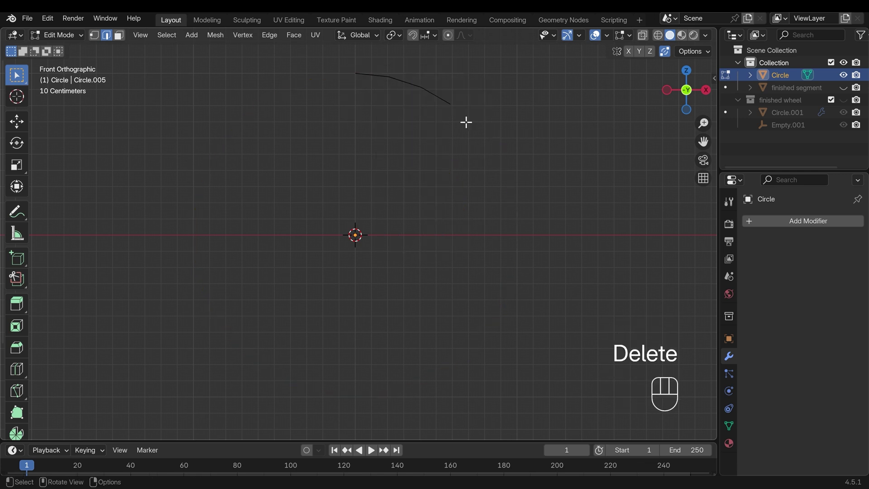
Extrude the arc edges and scale them to 0.716, then undo back to the bare arc
left_click_drag(327, 60, 489, 128)
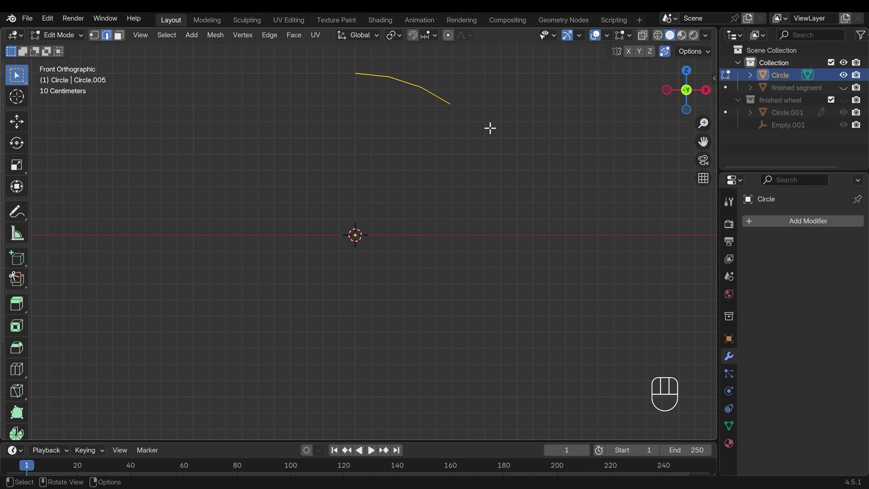
key("e")
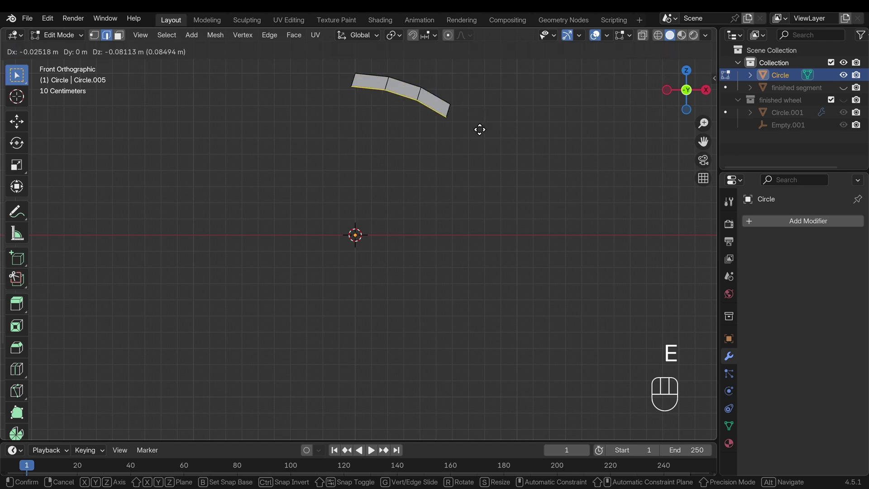
left_click(473, 144)
key("s")
left_click(482, 144)
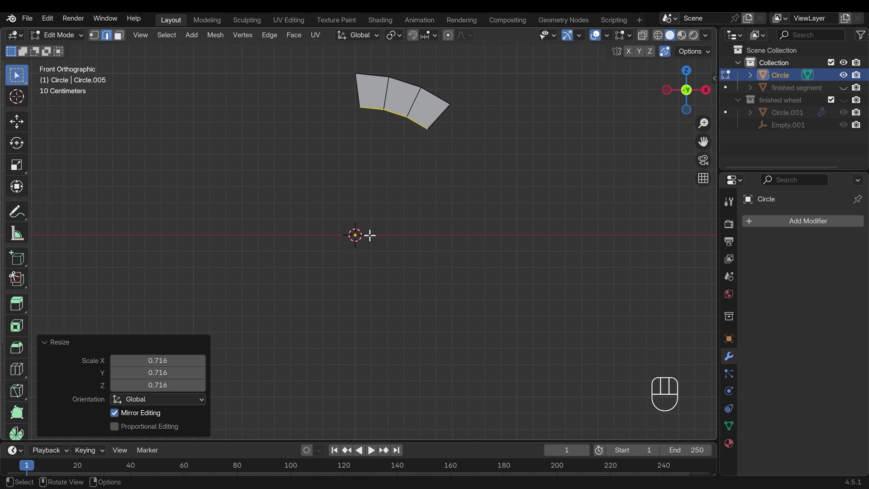
key("ctrl+z")
key("ctrl+z")
middle_click_drag(419, 190, 329, 236)
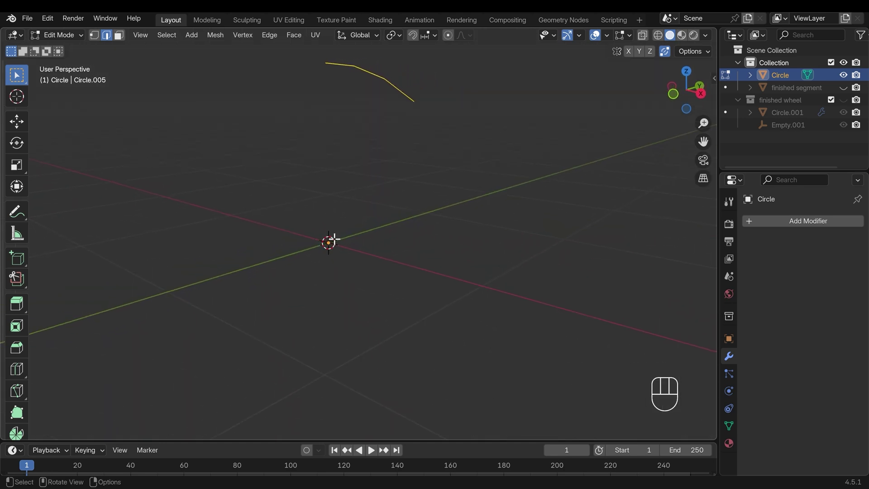
Return to front view and set the Pivot Point to 3D Cursor
middle_click_drag(387, 218, 409, 214)
key("KP_1")
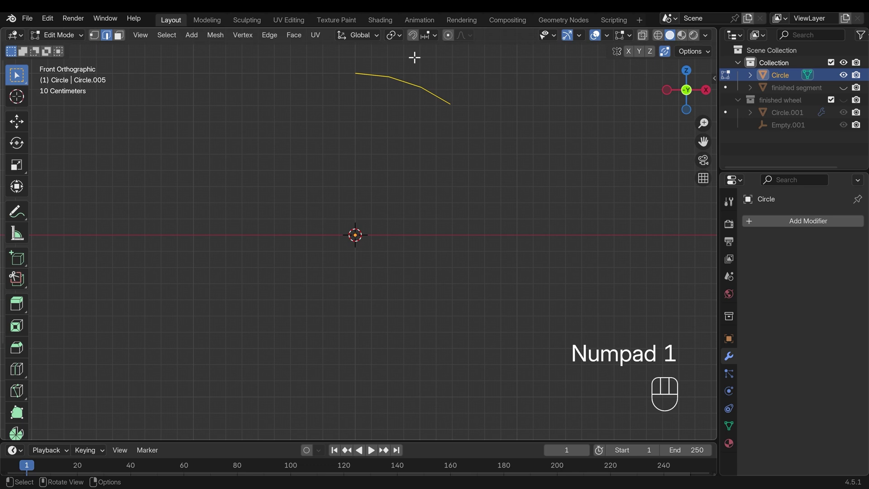
left_click(396, 37)
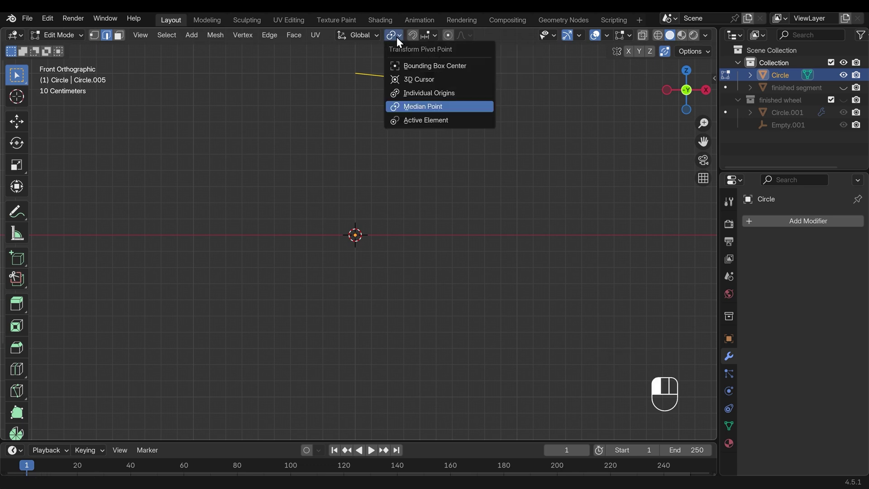
left_click(404, 79)
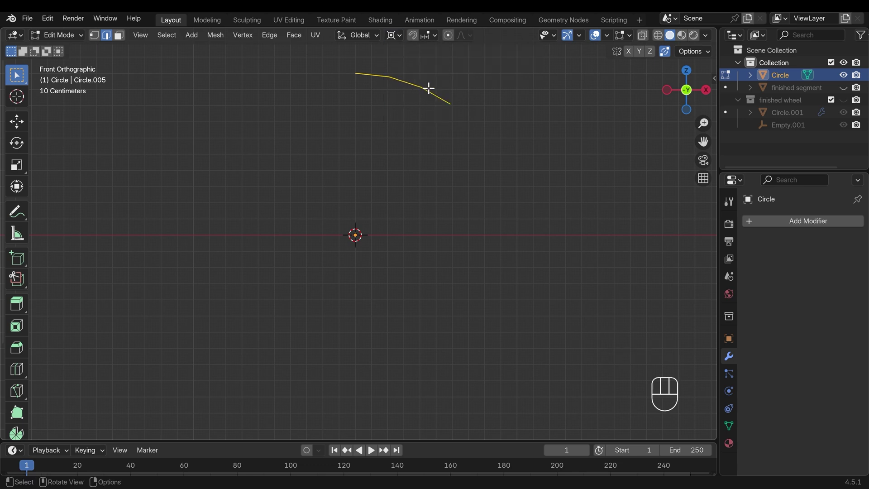
Extrude the arc edges and scale them inward into a thin rim strip
key("e")
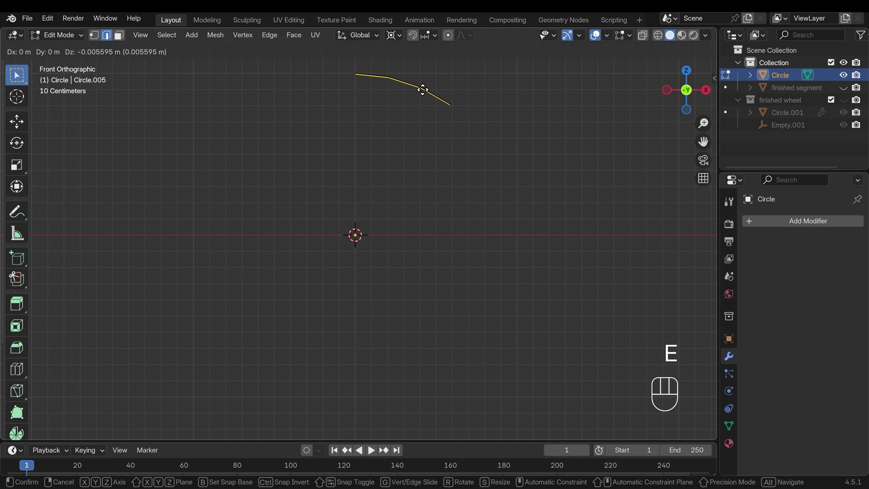
key("s")
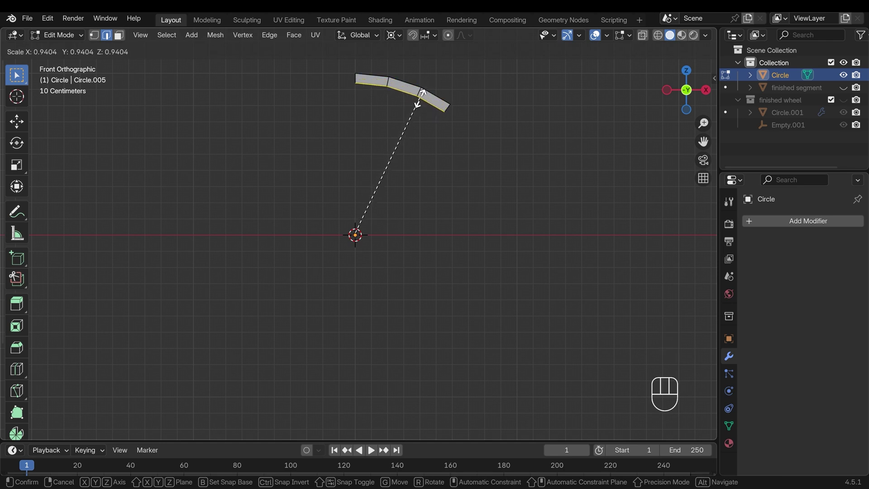
left_click(422, 97)
Extrude the middle inner rim edge toward the centre, scaling it to 0.266 for a tapered spoke
left_click(407, 94)
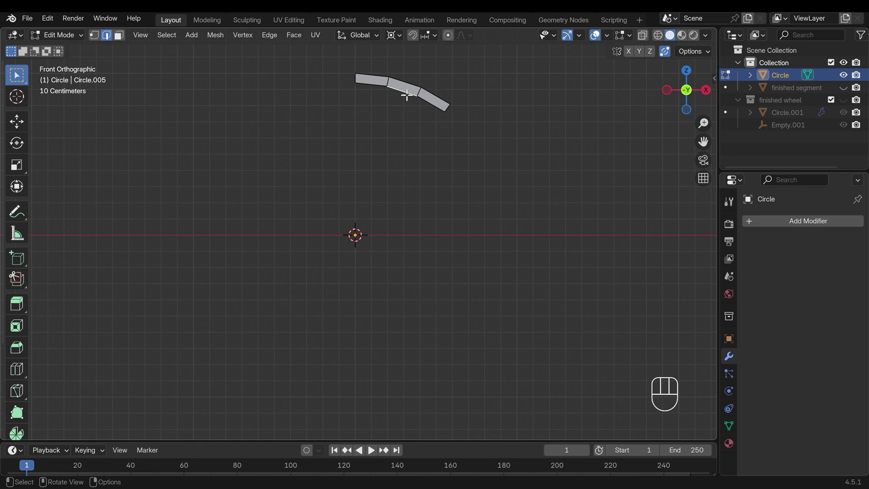
key("e")
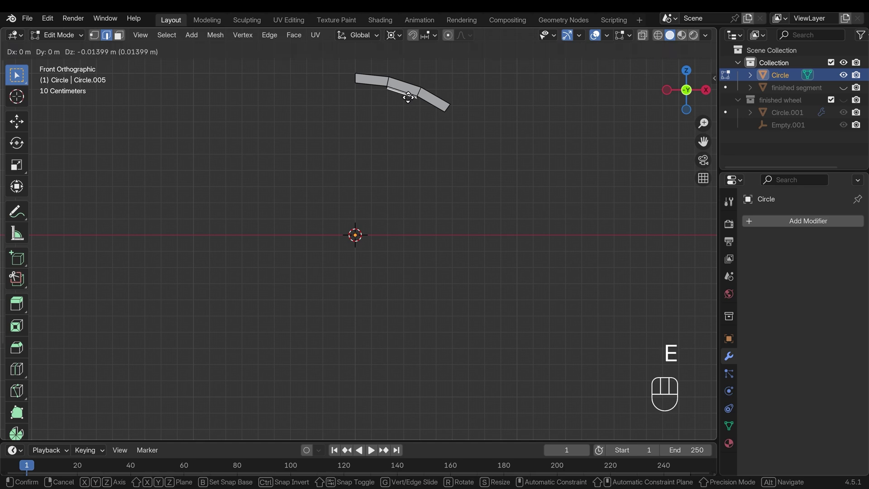
key("s")
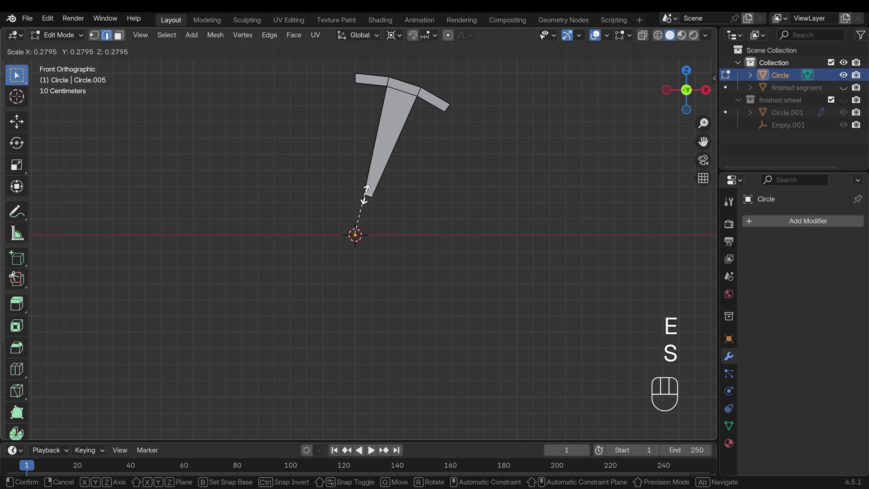
left_click(372, 198)
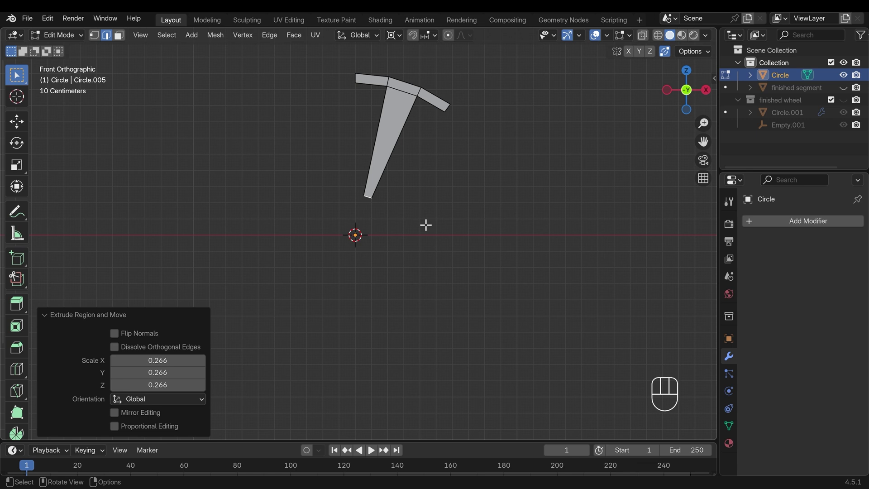
scroll(401, 223, "up", 3)
middle_click_drag(402, 220, 323, 263, "shift")
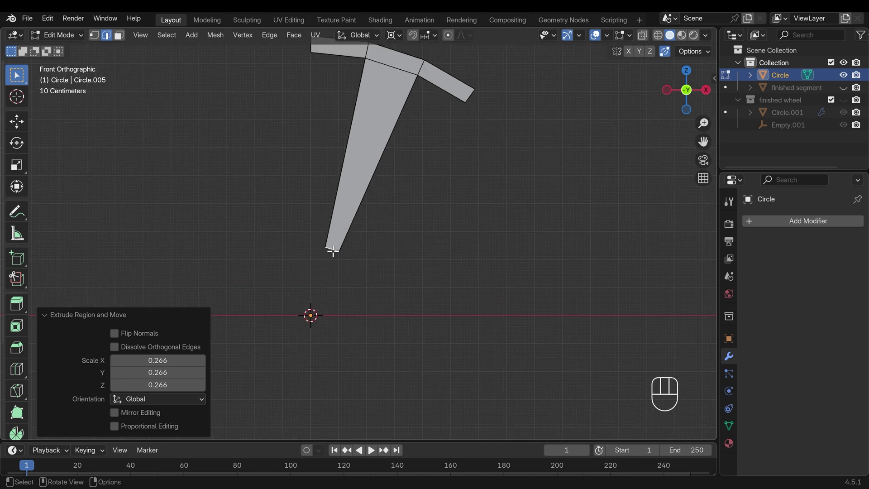
Try a rotated vertex extrusion from the spoke's bottom corner, then undo it
key("1")
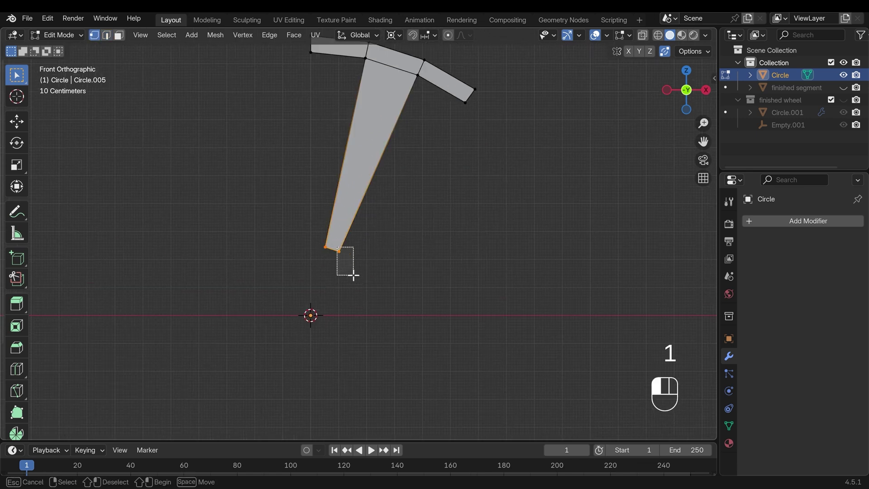
key("e")
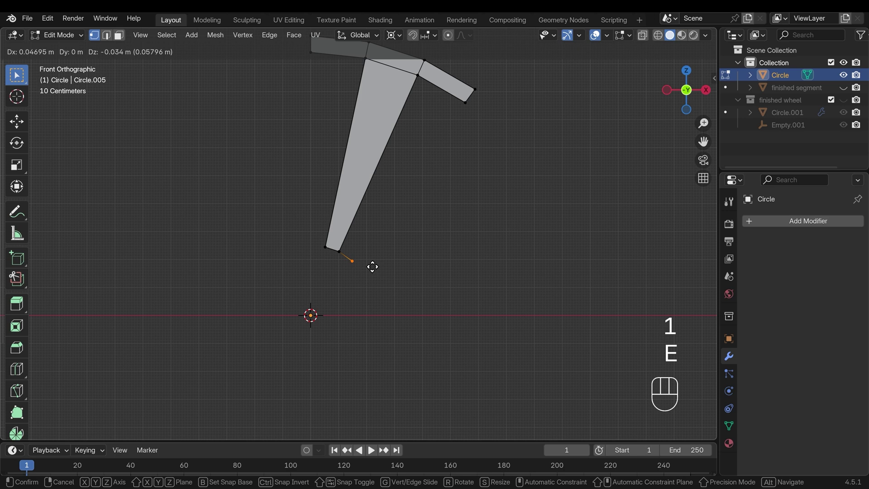
key("r")
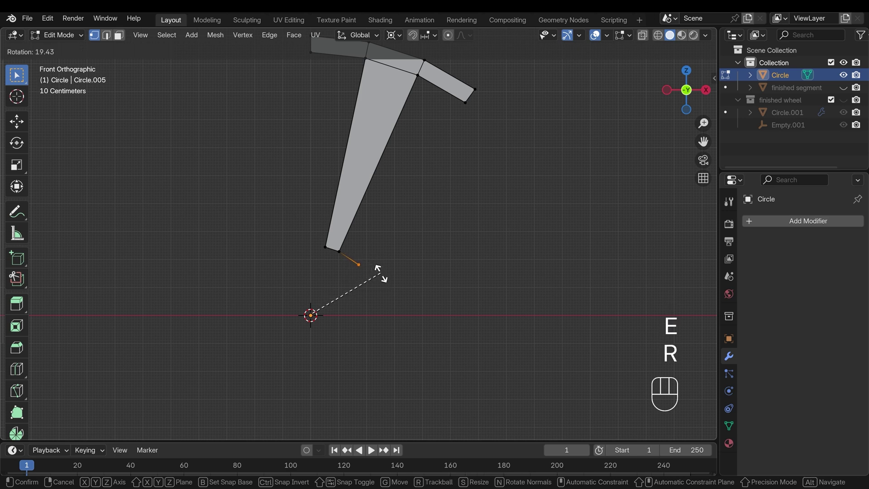
left_click(372, 267)
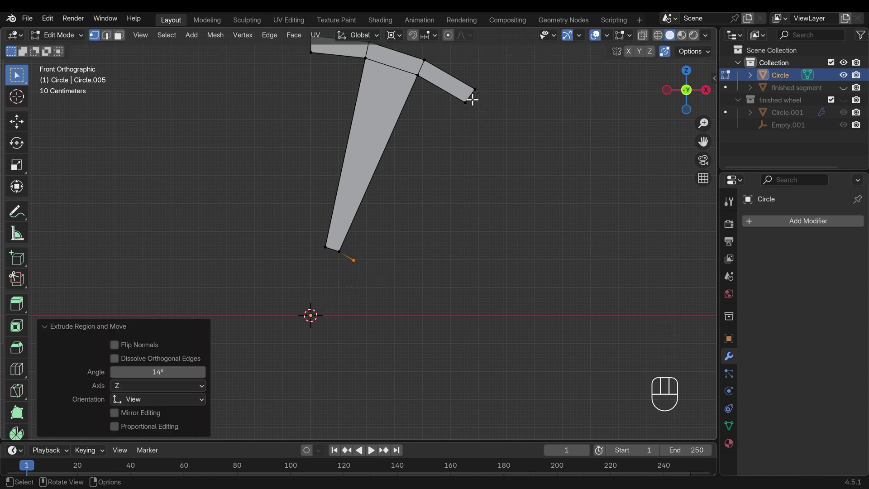
key("ctrl+z")
key("ctrl+z")
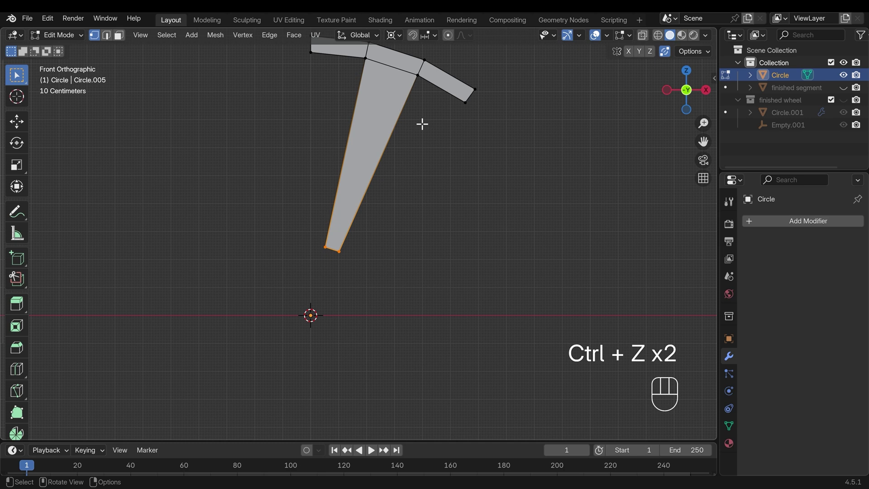
Duplicate the outer rim edges, shrink them to about 0.25, and fill a face to the spoke's bottom edge
key("2")
left_click(343, 56)
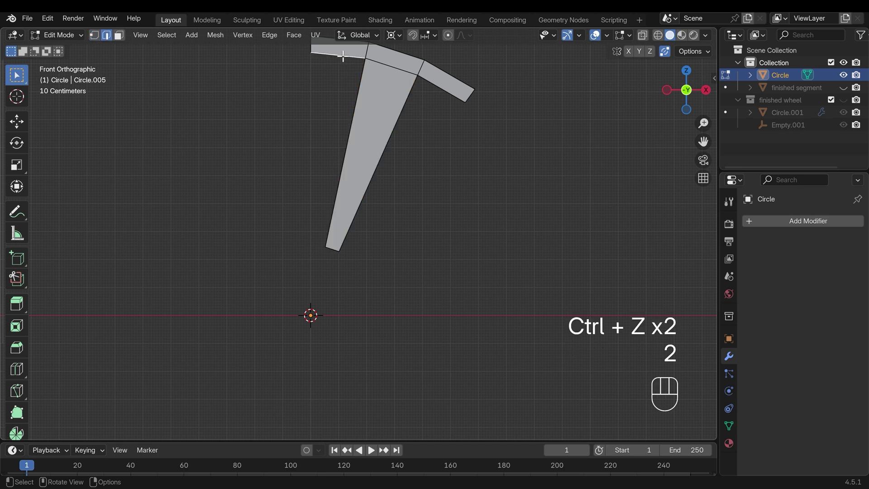
left_click(439, 86, "ctrl")
key("shift+d")
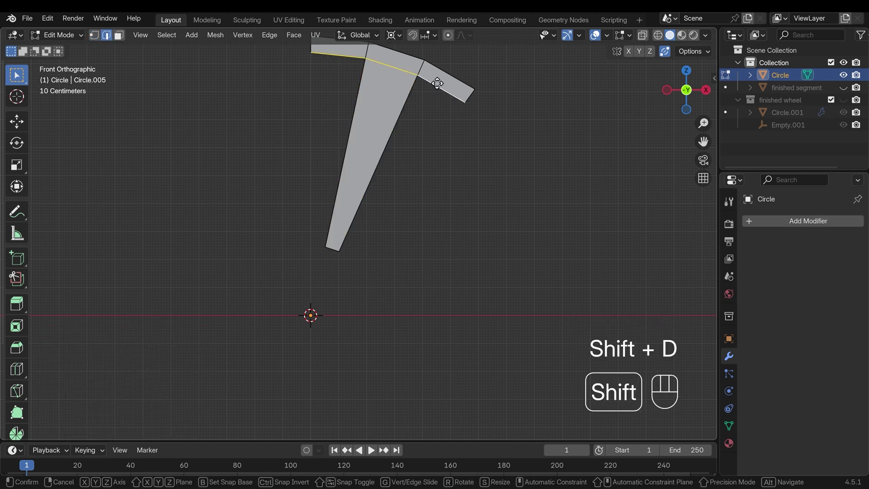
key("s")
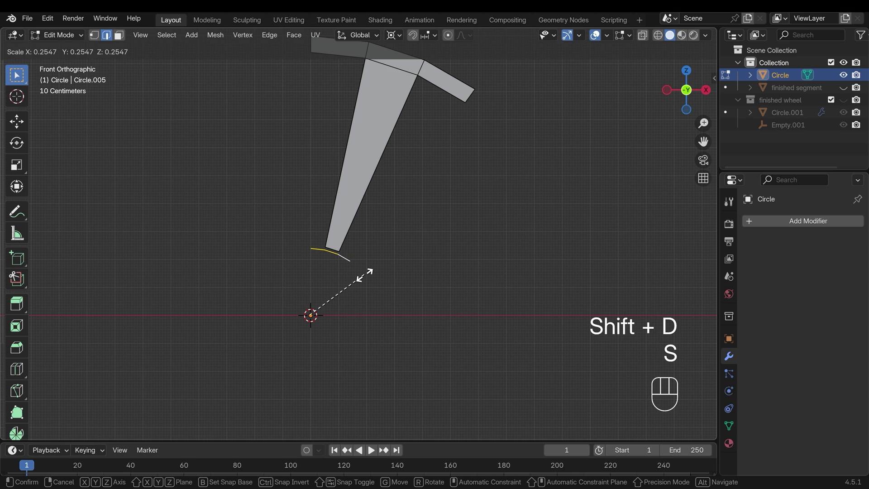
left_click(346, 251)
left_click(334, 249, "shift")
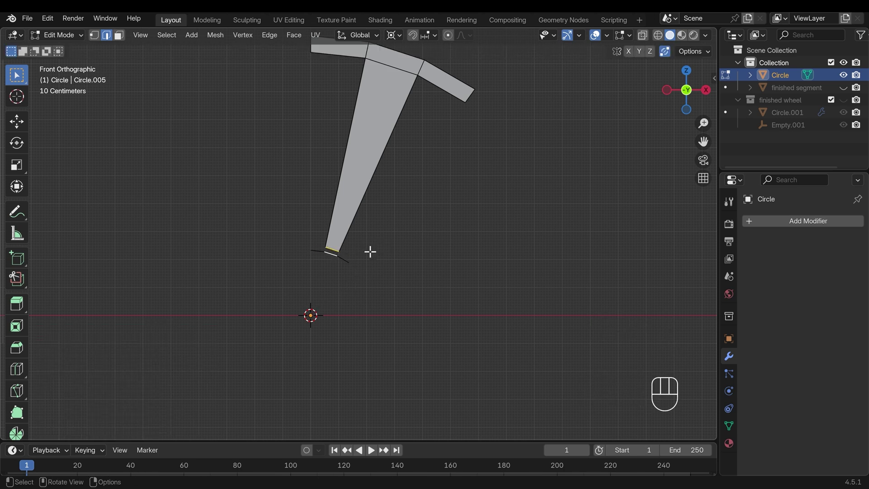
key("f")
Extrude the lower arc edge and scale it to 0 so it converges at the wheel centre
key("2")
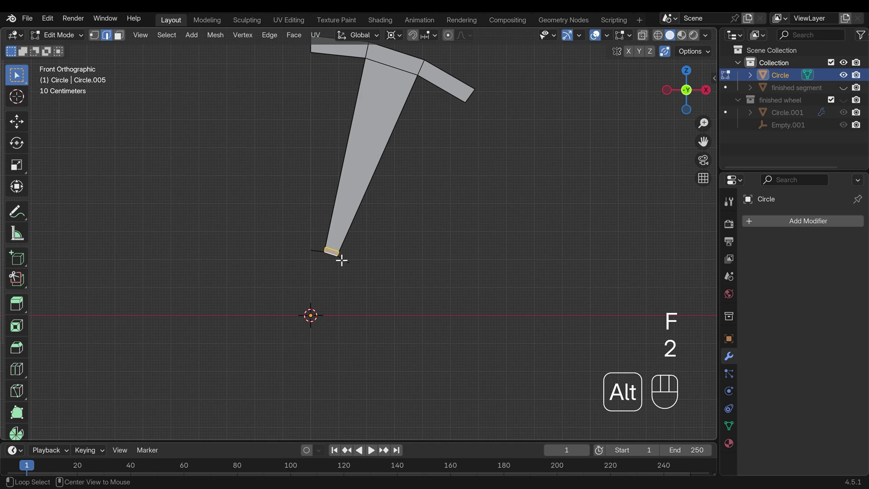
left_click(342, 259, "alt")
left_click(357, 265, "ctrl")
key("e")
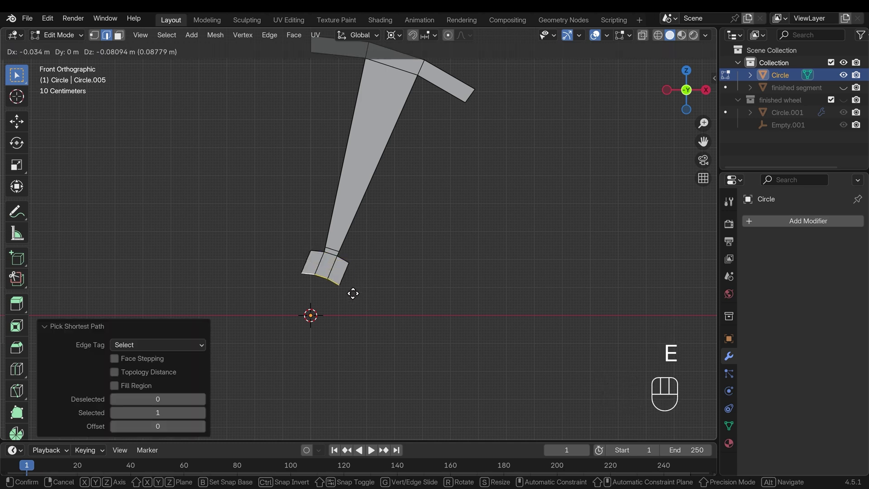
key("s")
key("0")
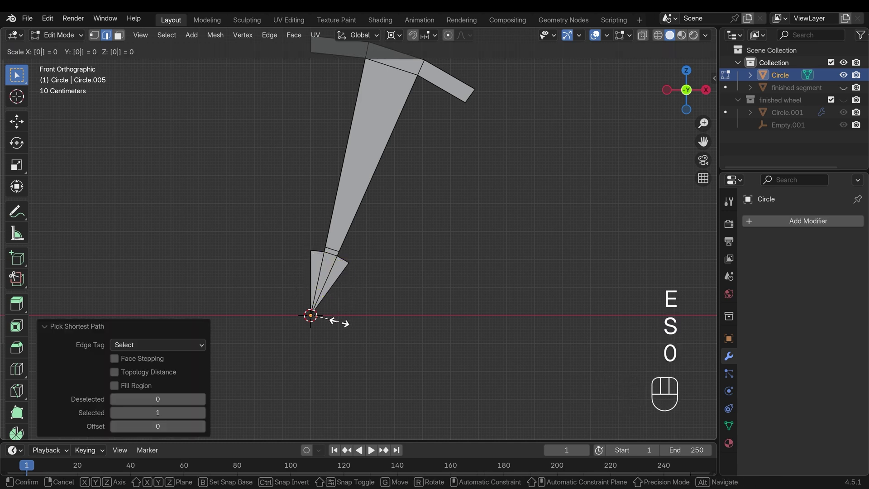
key("Return")
middle_click_drag(452, 303, 392, 256)
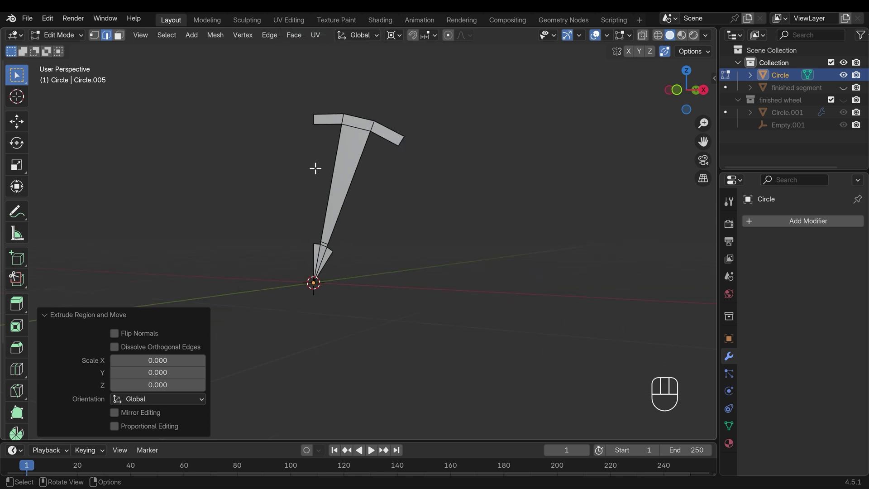
Try extruding the whole spoke along Y for thickness, then undo it
middle_click_drag(315, 168, 357, 207)
key("a")
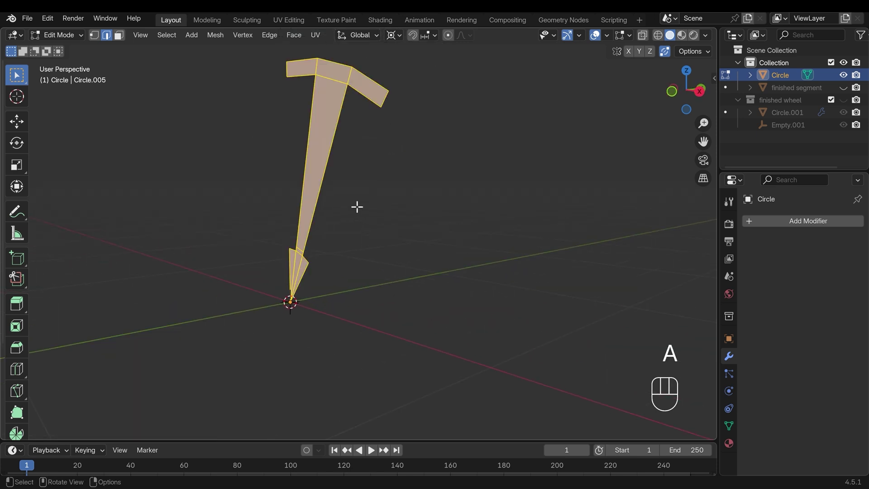
key("e")
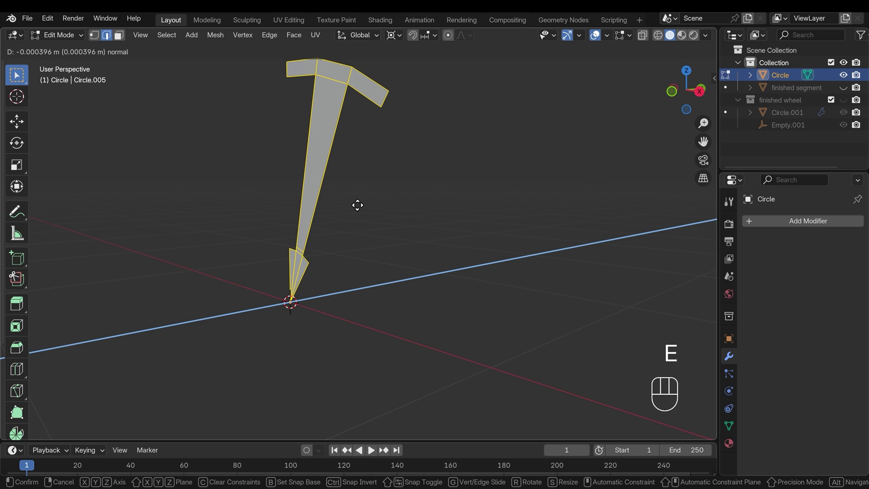
key("y")
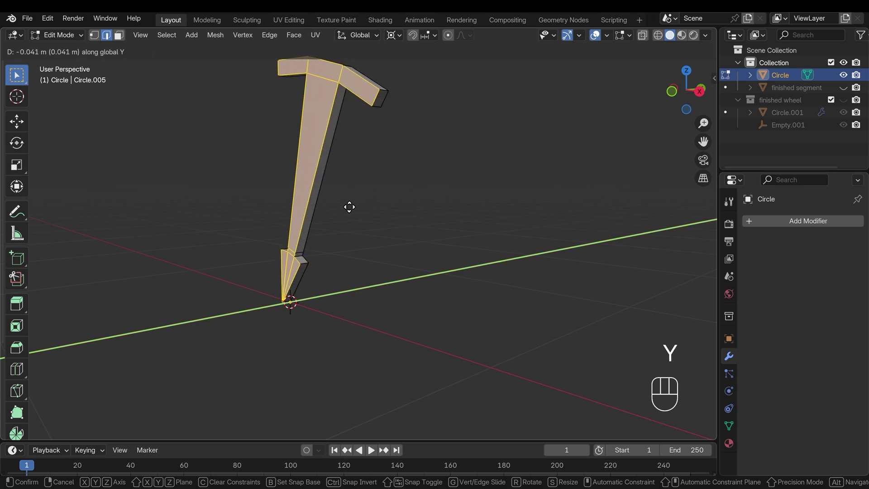
left_click(349, 207)
key("ctrl+z")
Extrude the spoke's small bottom face outward
key("3")
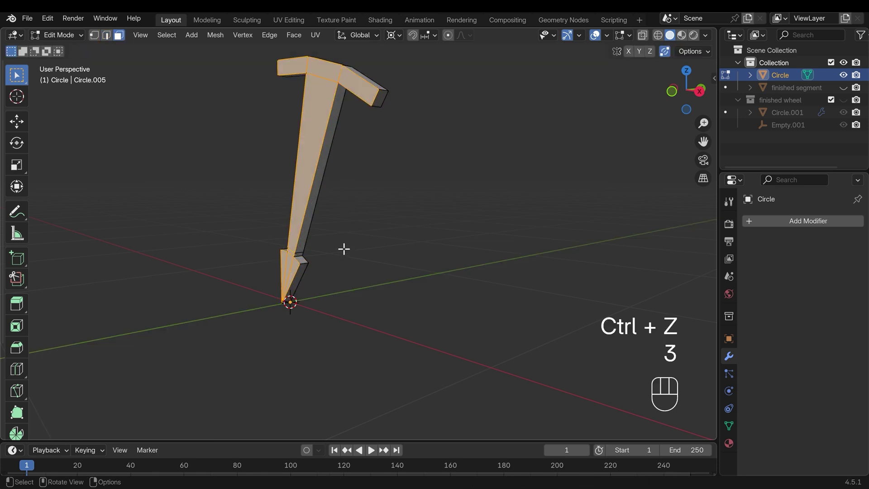
left_click(283, 264)
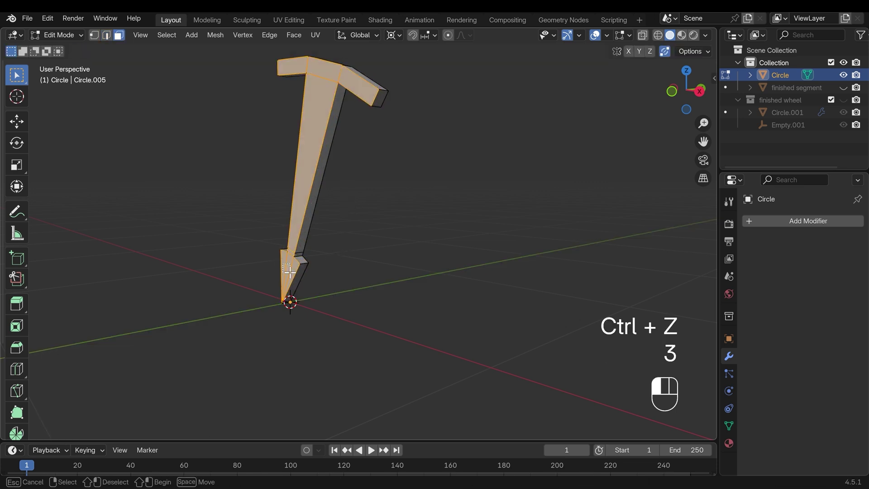
key("e")
left_click(335, 260)
middle_click_drag(335, 260, 347, 142)
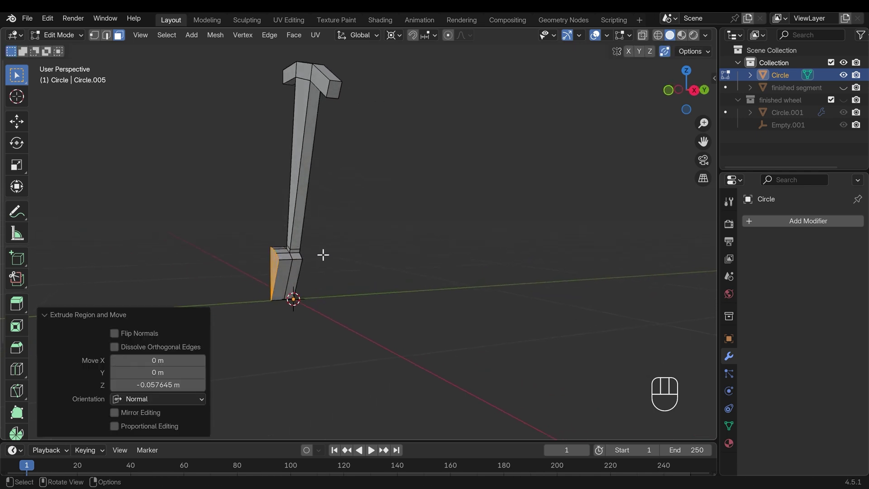
middle_click_drag(339, 231, 412, 167)
Add loop cuts along the leg and rotate the selected loop 5.73° about global Y
key("ctrl+r")
left_click(323, 162)
right_click(323, 162)
key("2")
key("r")
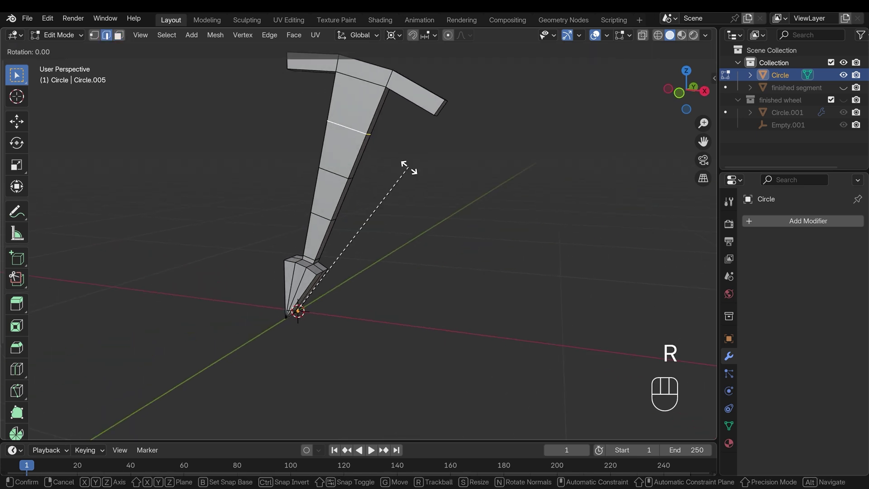
key("y")
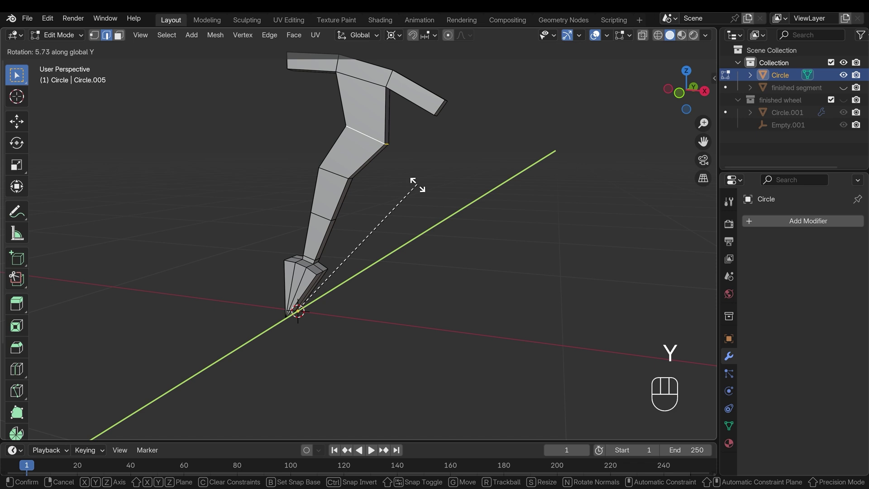
left_click(417, 185)
Rotate a lower edge loop 7.09° about global Y to bend the leg further
left_click(330, 219)
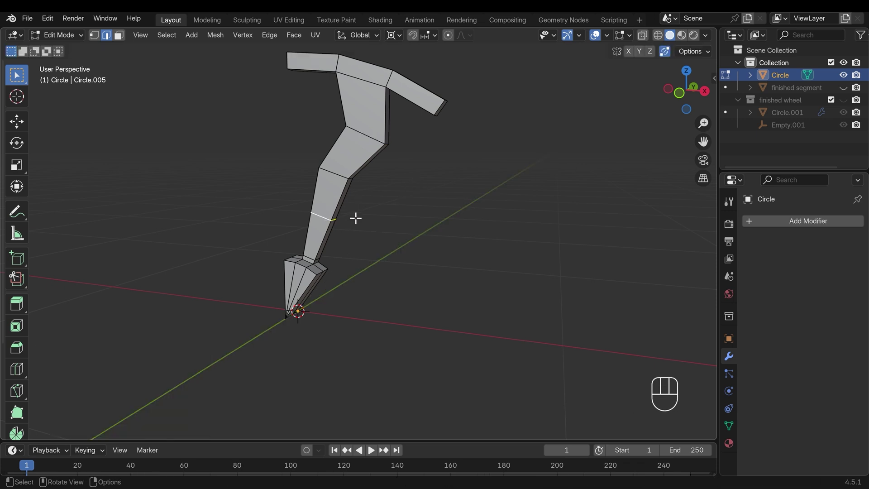
key("r")
key("y")
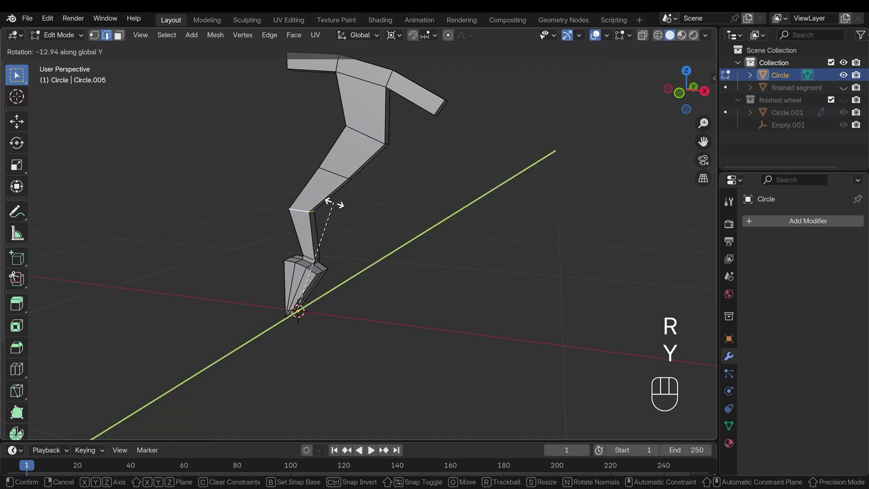
left_click(370, 223)
middle_click_drag(371, 223, 331, 171)
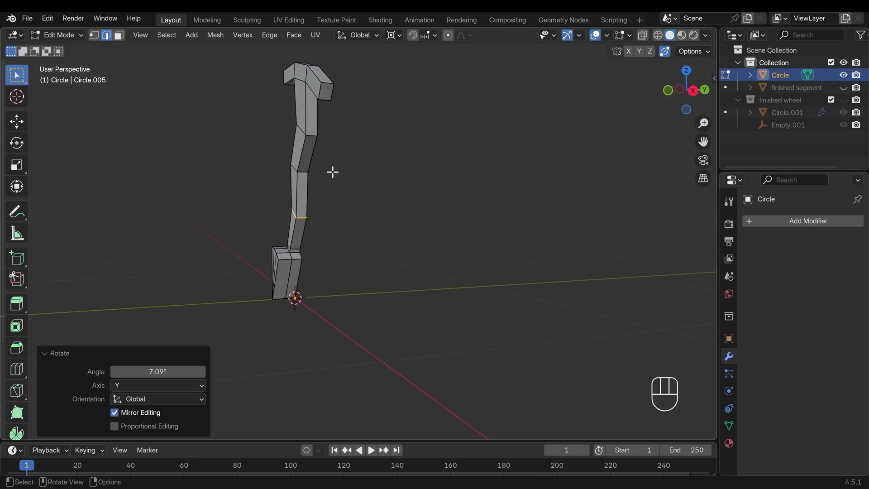
Select the segment's top and bottom end faces and delete them
key("3")
left_click(324, 92)
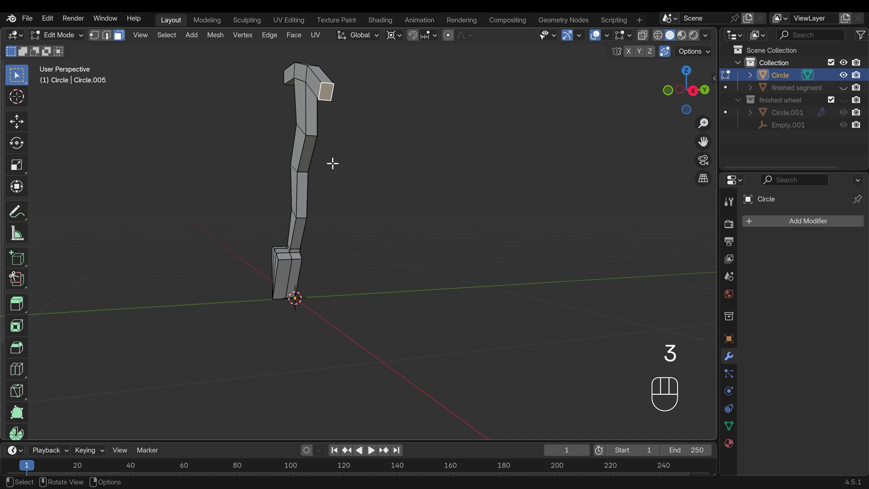
middle_click_drag(333, 163, 360, 222)
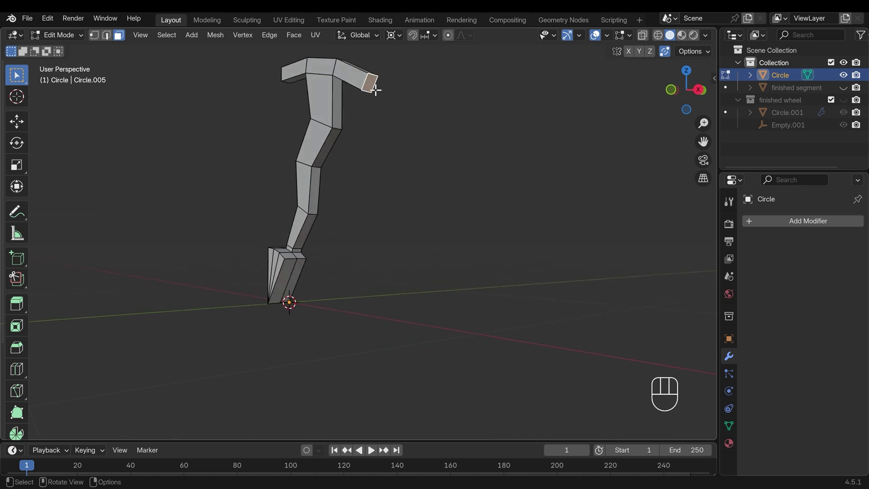
left_click(295, 272, "shift")
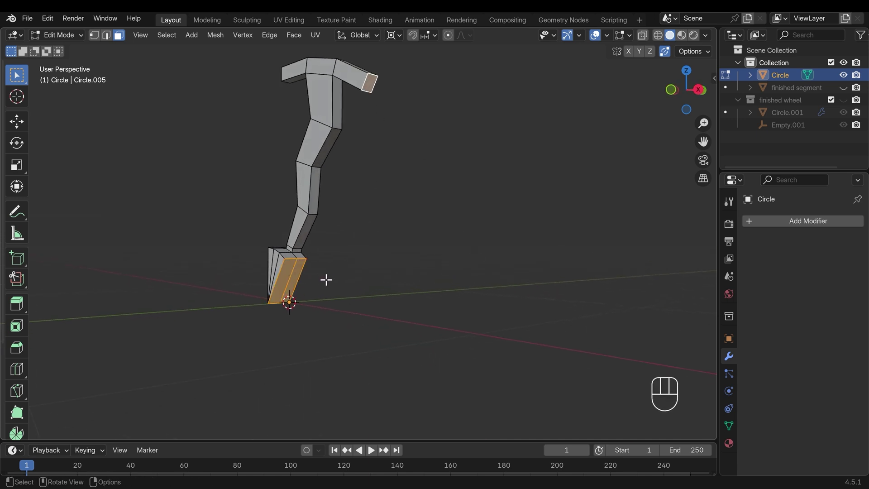
key("Delete")
left_click(310, 294)
Delete the remaining selected faces in two further passes
middle_click_drag(311, 295, 391, 291)
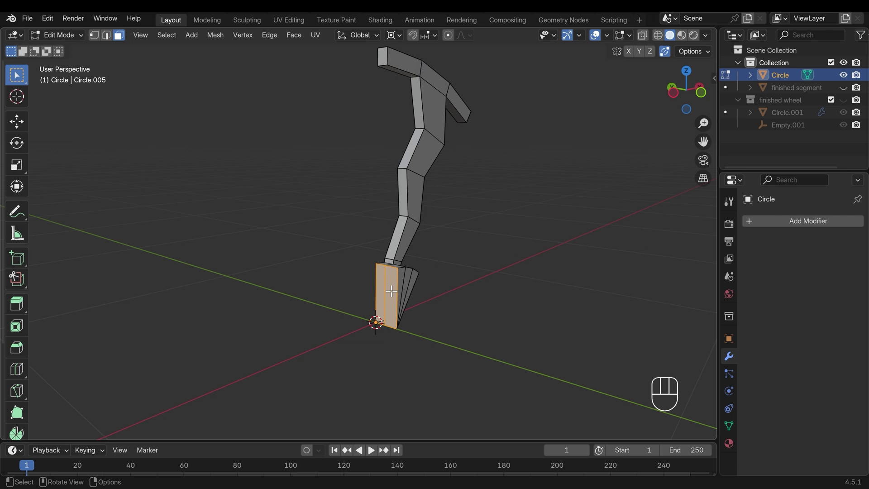
key("Delete")
left_click(390, 293)
key("Delete")
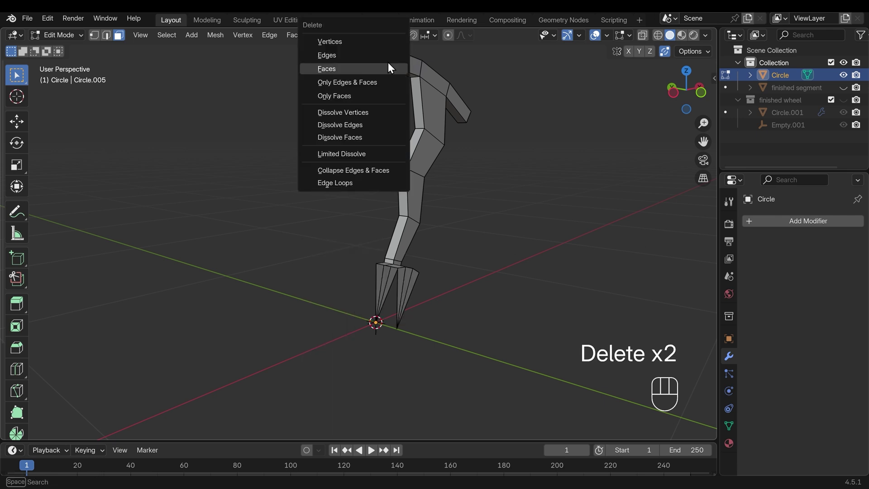
left_click(390, 68)
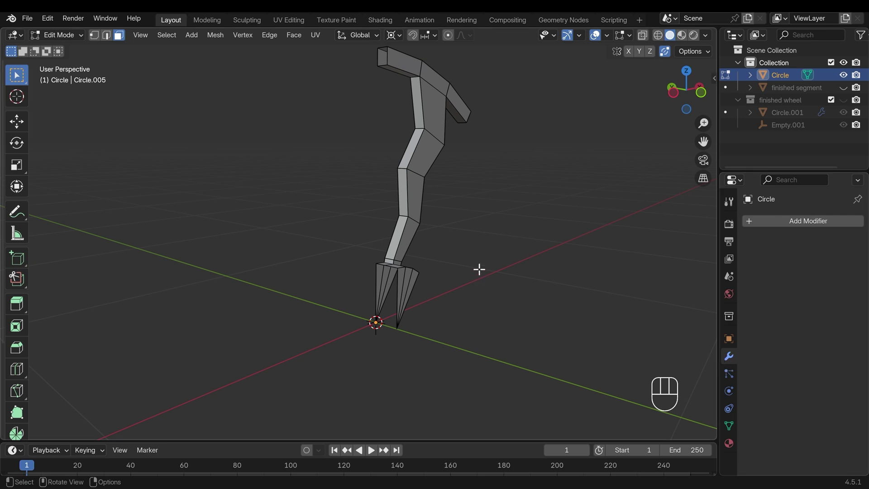
Add a level 2 Subdivision Surface to the segment in Object Mode
key("Tab")
key("ctrl+2")
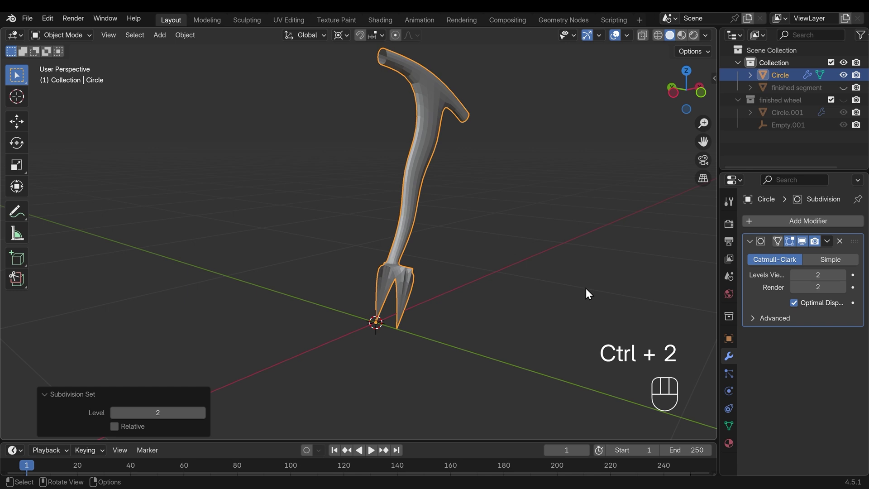
middle_click_drag(577, 297, 327, 305)
scroll(332, 275, "up", 4)
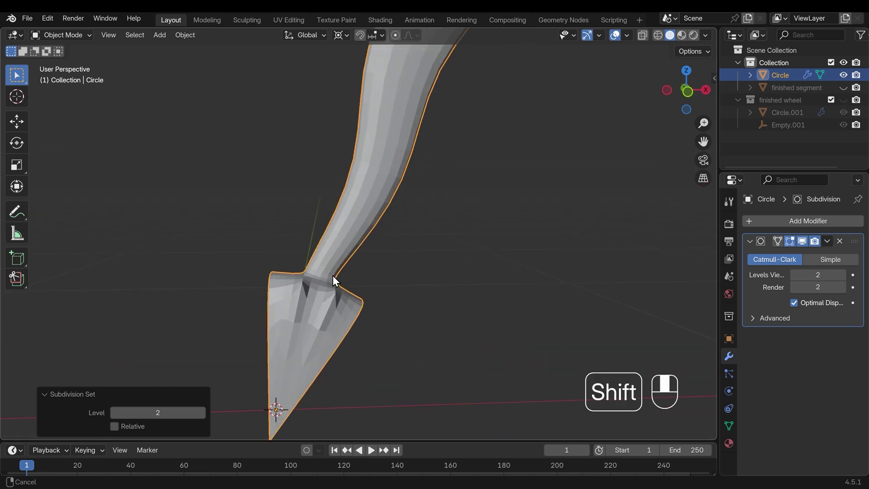
middle_click_drag(332, 275, 265, 250, "shift")
Show the Face Orientation overlay and recalculate the mesh normals outward
key("Tab")
key("ctrl+z")
key("ctrl+z")
key("ctrl+z")
key("2")
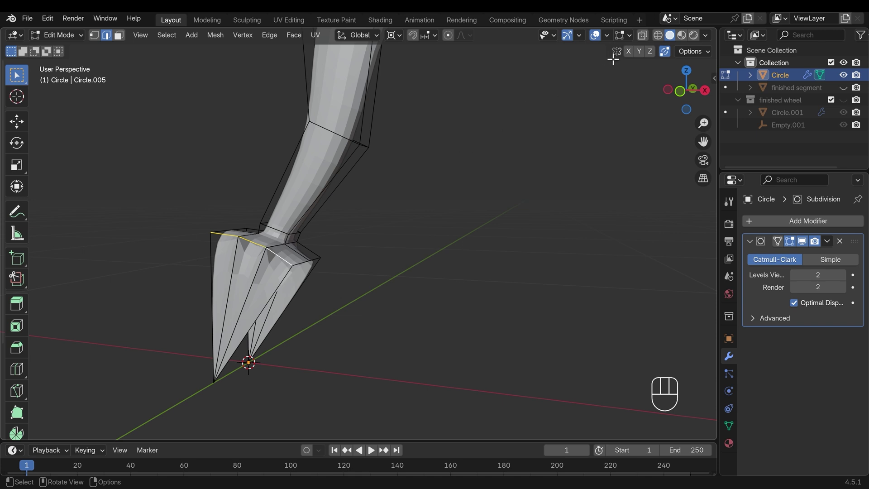
left_click(607, 36)
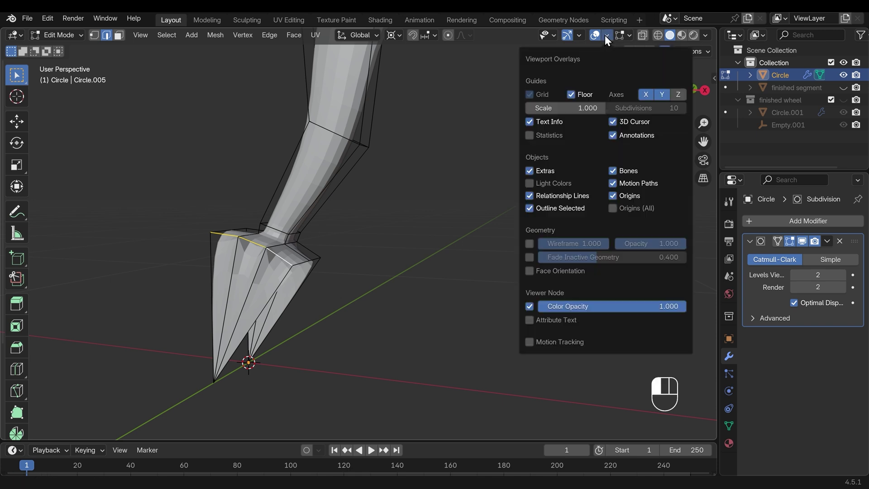
left_click(531, 270)
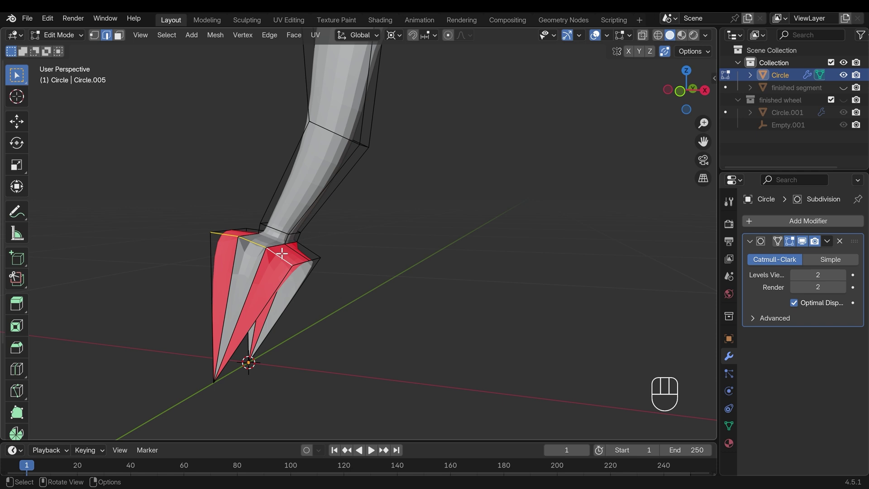
key("a")
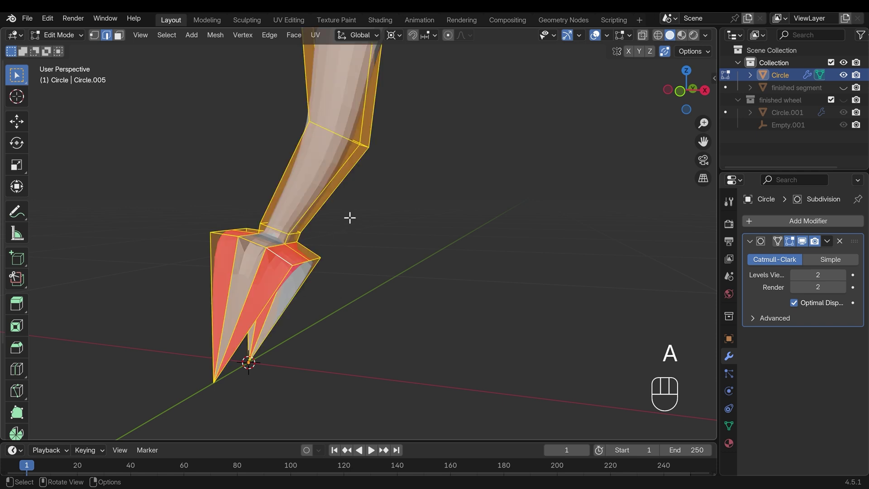
key("shift+n")
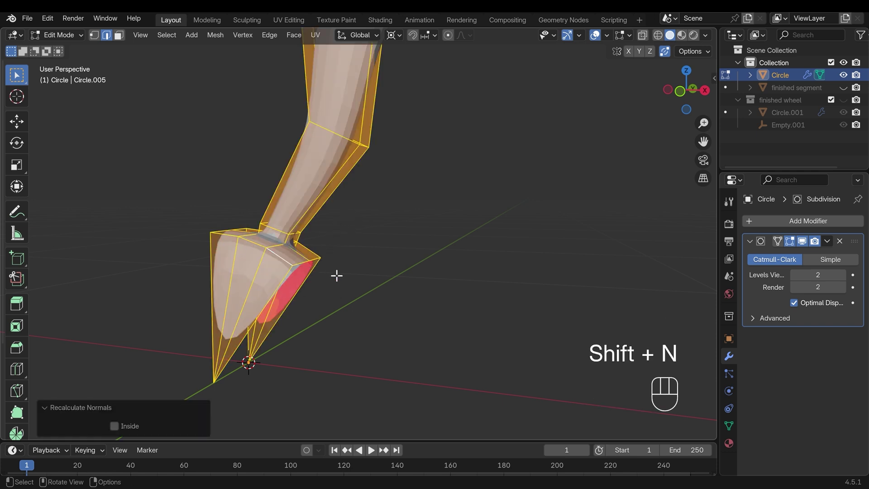
Bevel the top rim edge loop
key("2")
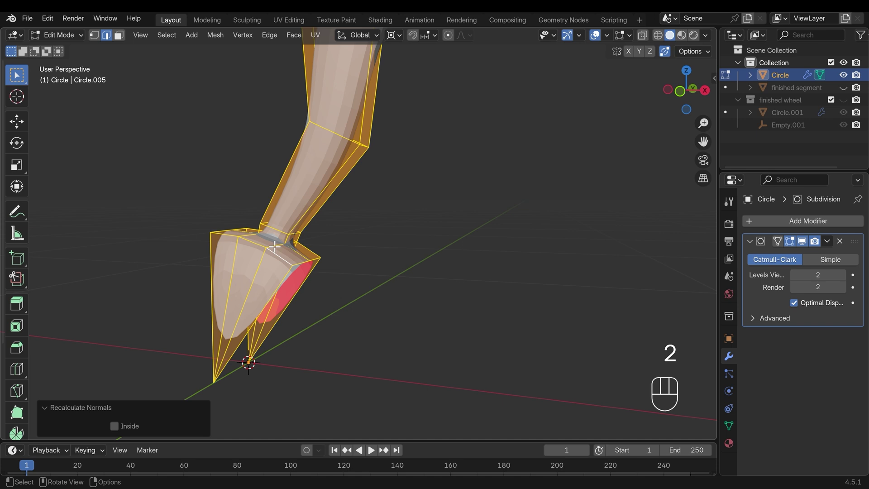
left_click(281, 256, "alt")
key("ctrl+b")
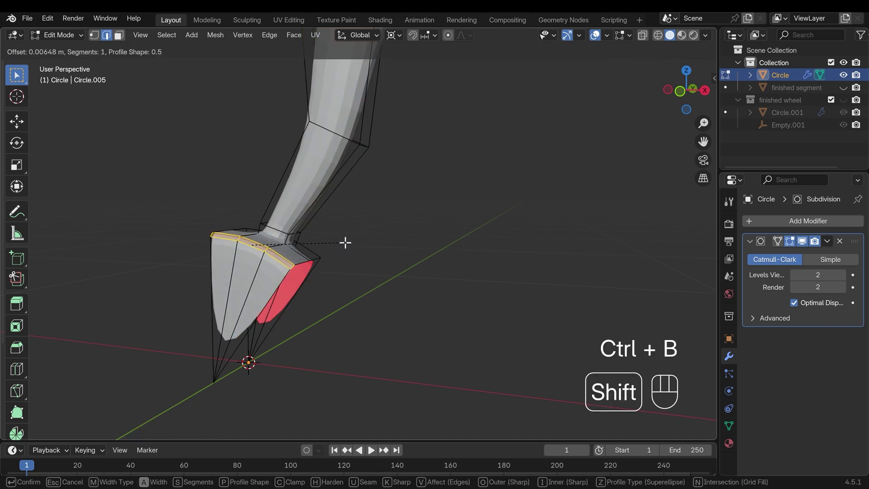
left_click(274, 270)
Slide a lower edge loop near the hub to a 0.783 factor
left_click(273, 272, "alt")
key("g")
key("g")
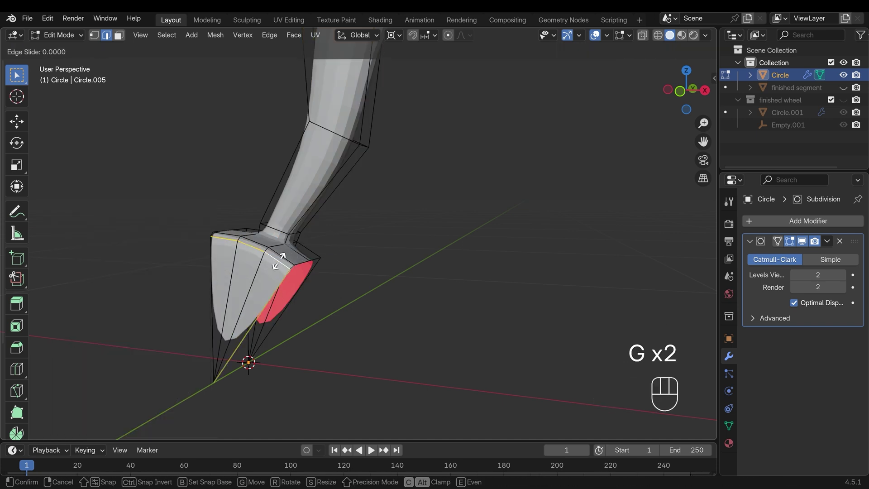
left_click(260, 312)
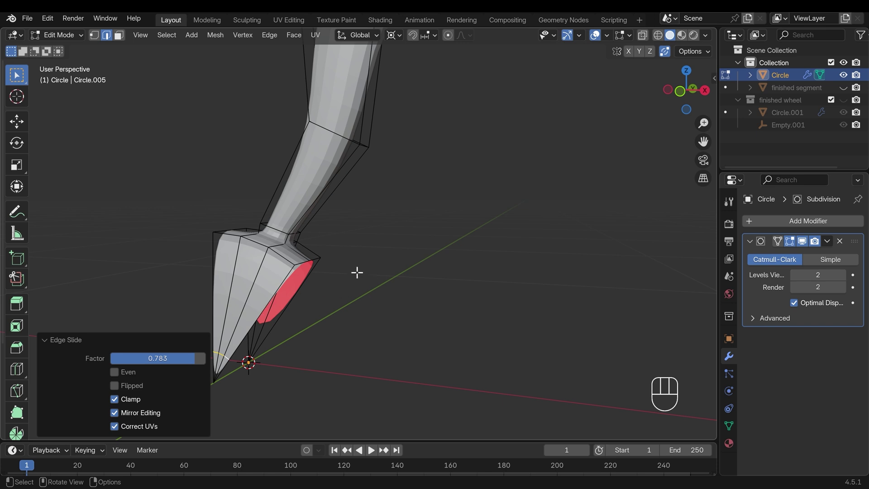
scroll(360, 265, "down", 3)
middle_click_drag(365, 251, 405, 262, "shift")
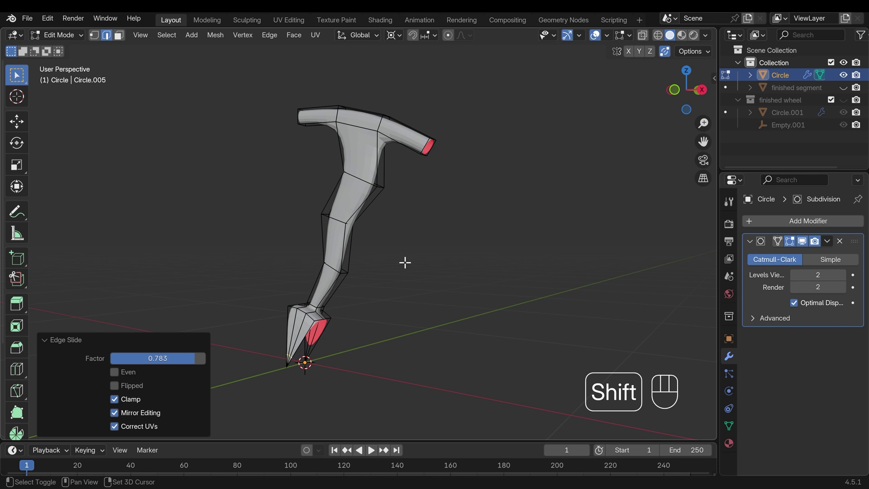
Back in Object Mode, rename the Circle object to 'test segment'
key("Tab")
double_click(790, 74)
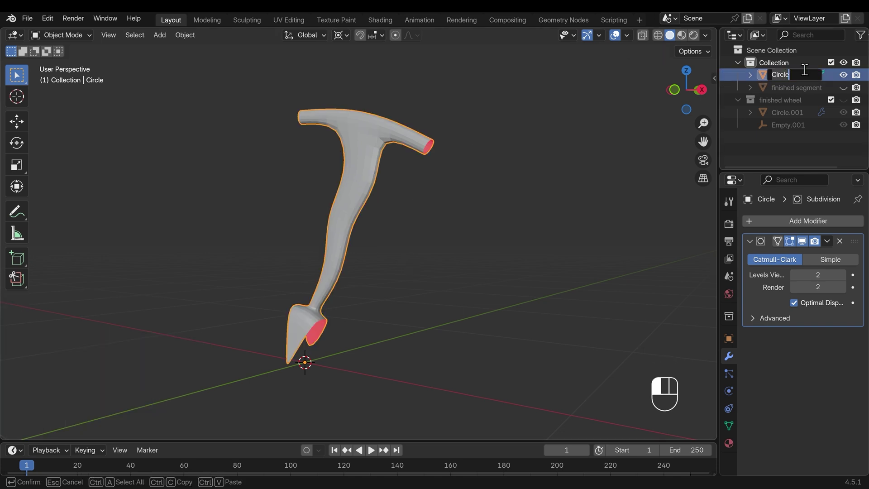
type("test segment")
key("Return")
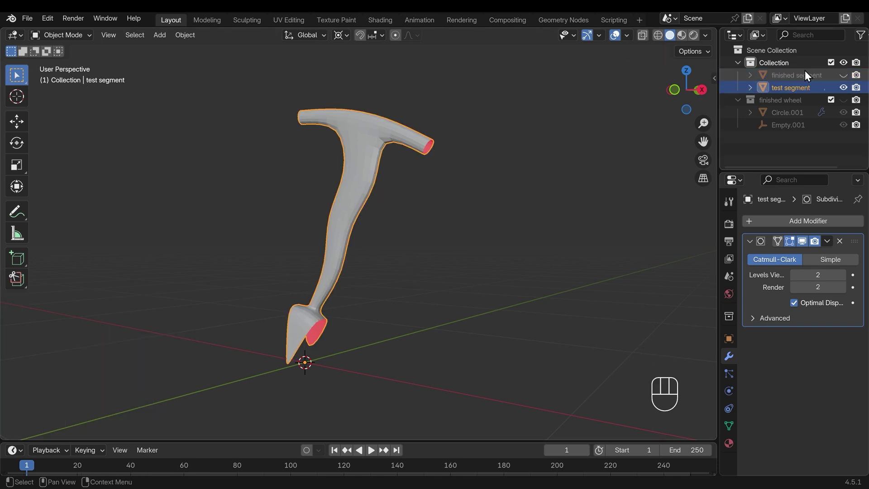
Hide the test segment, show the finished segment, and enter Edit Mode on it
left_click(840, 88)
left_click(841, 76)
middle_click_drag(446, 219, 420, 211)
scroll(420, 211, "up", 4)
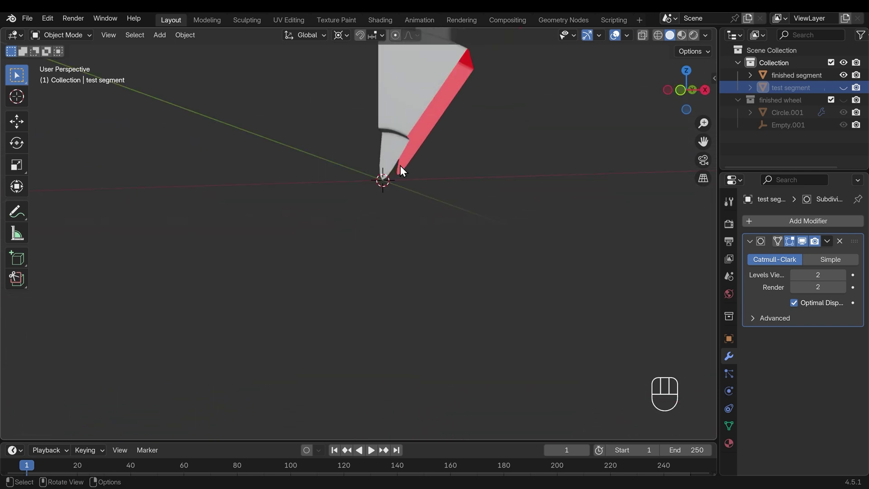
left_click(398, 168)
key("Tab")
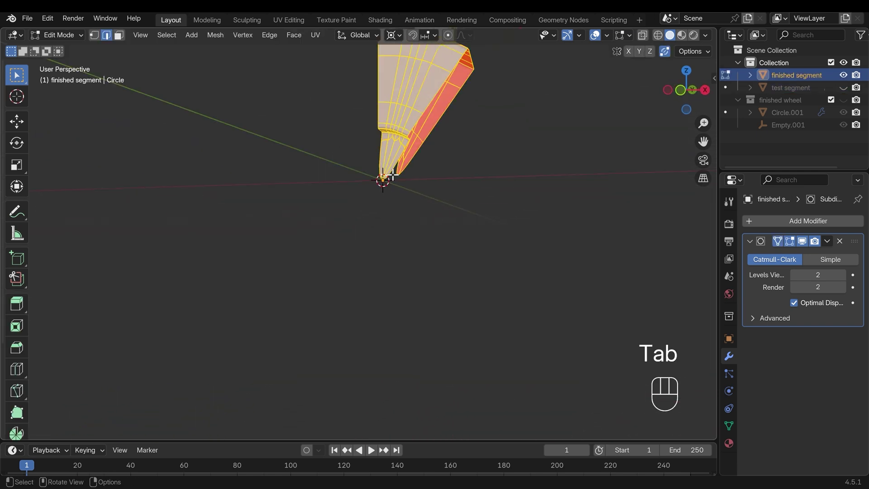
scroll(382, 180, "up", 3)
middle_click_drag(392, 184, 387, 262, "shift")
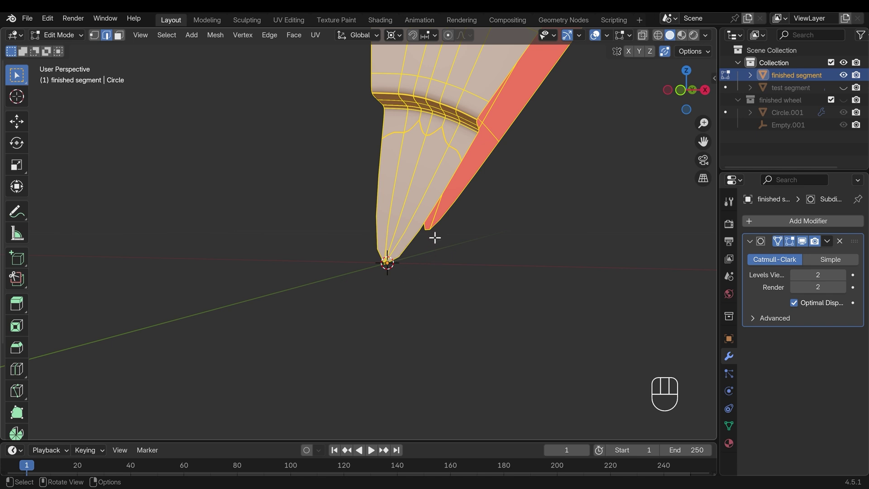
scroll(452, 222, "down", 5)
scroll(438, 253, "down", 3)
middle_click_drag(438, 253, 428, 279, "shift")
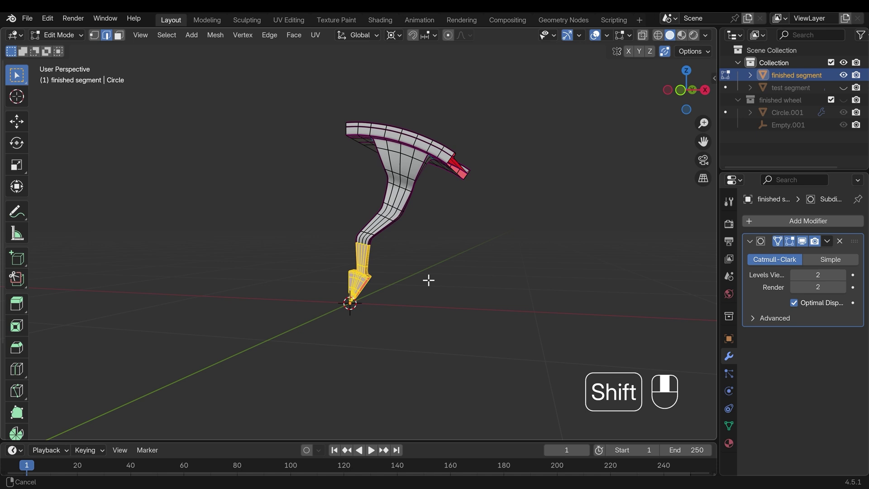
Add an Array modifier to the finished segment in Object Mode
key("Tab")
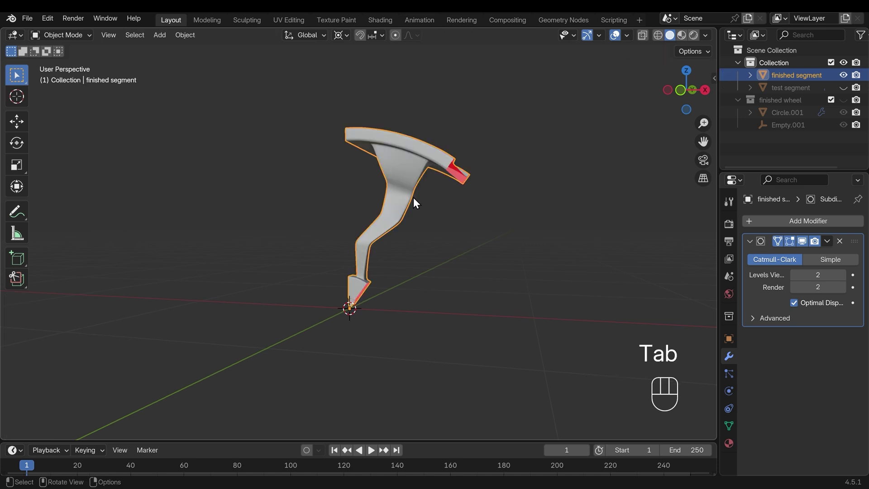
left_click(808, 221)
type("arr")
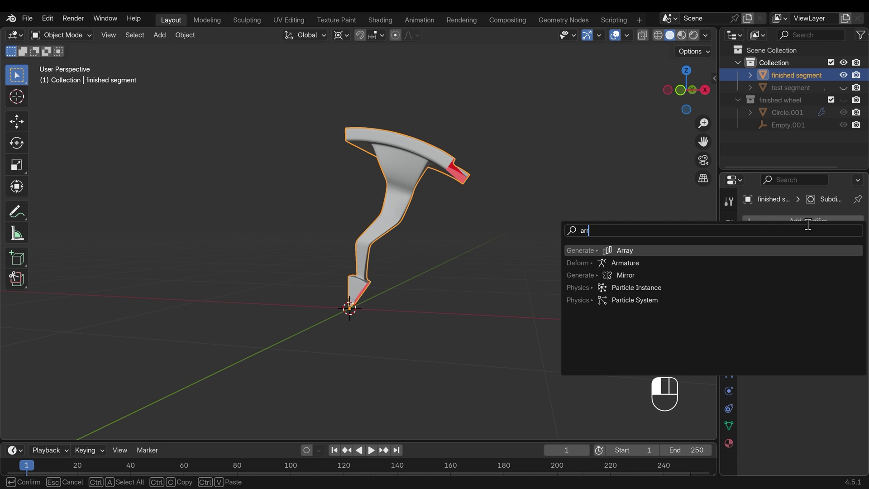
key("Return")
middle_click_drag(451, 243, 458, 204)
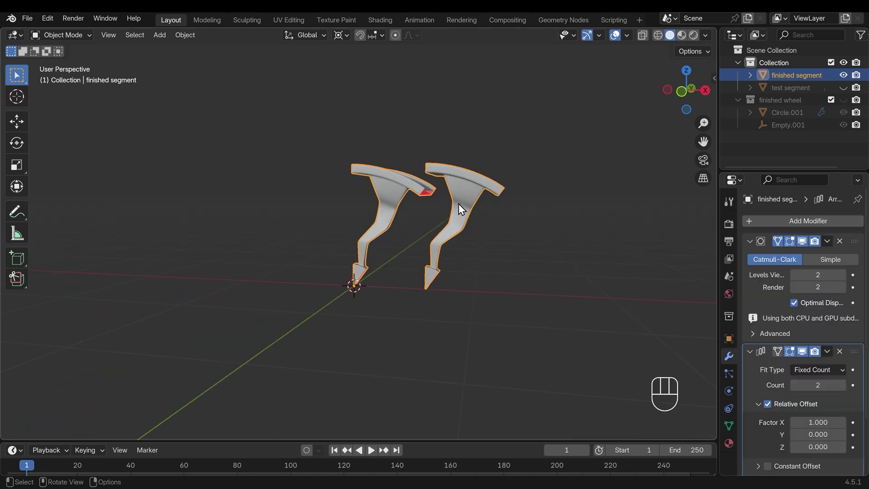
Collapse the Subdivision panel, widen the Properties editor, and leave Count at 2 with Relative Offset on
left_click(750, 243)
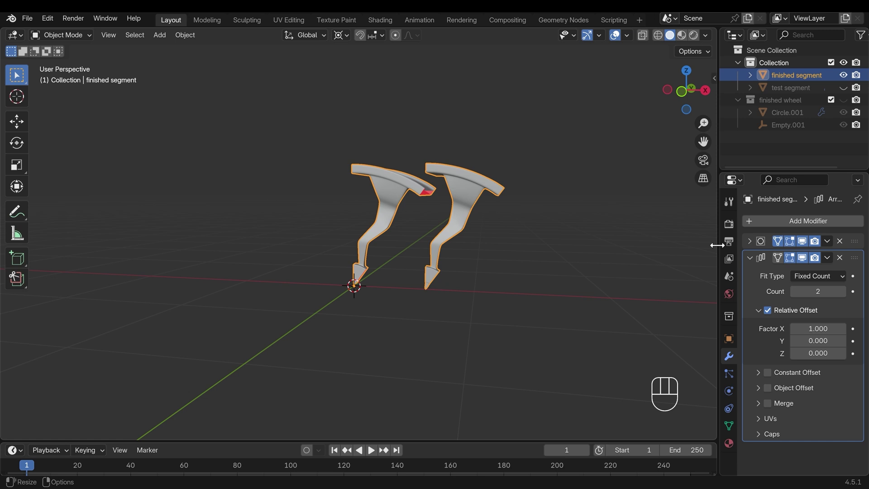
left_click_drag(719, 246, 653, 247)
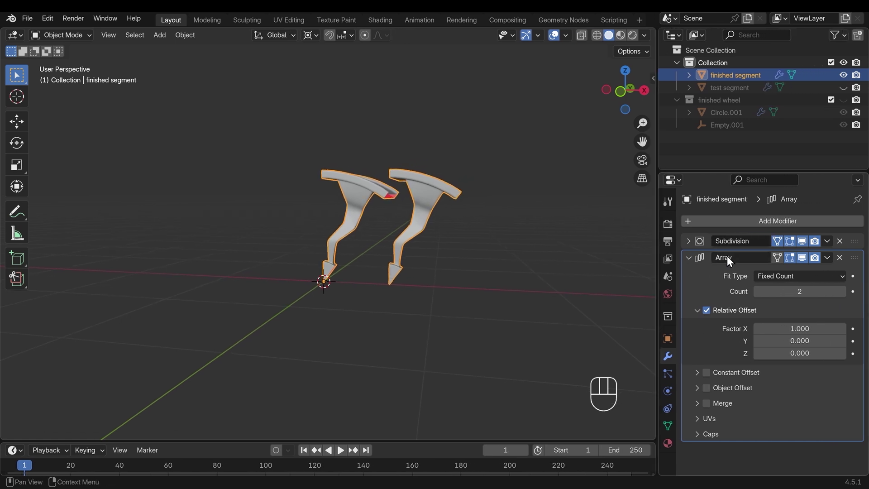
left_click(842, 292)
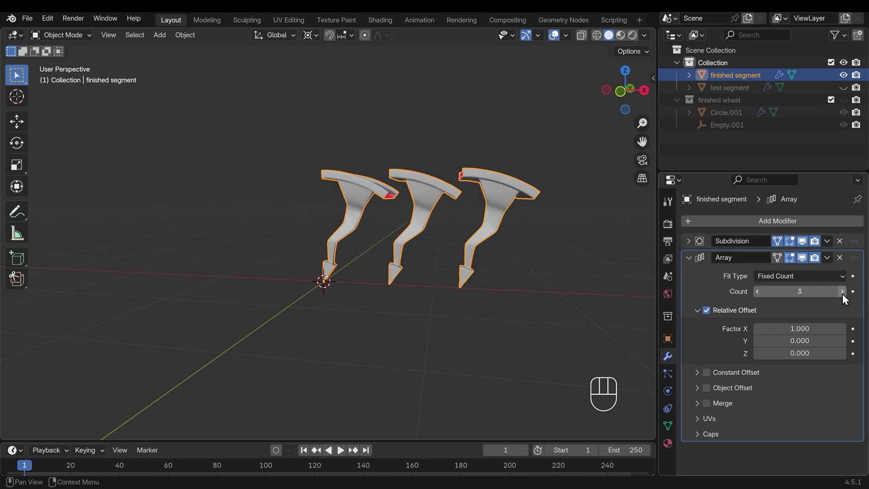
left_click(842, 292)
left_click(759, 292)
left_click(759, 292)
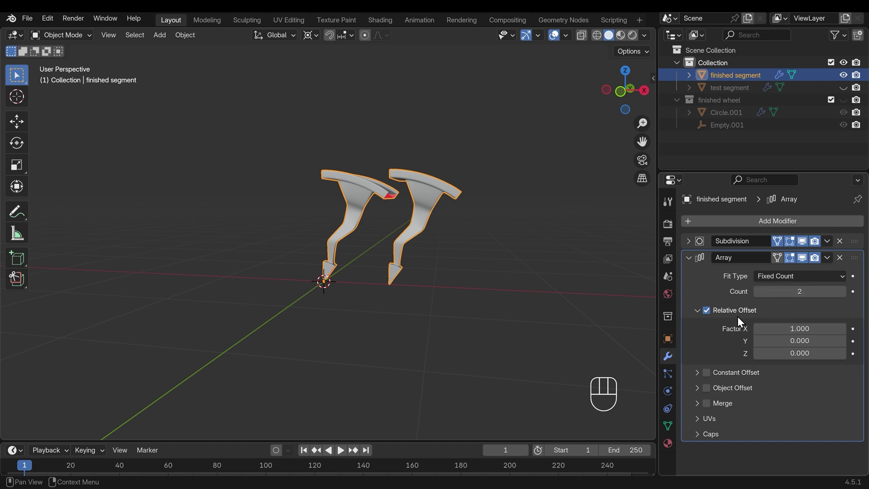
left_click(707, 310)
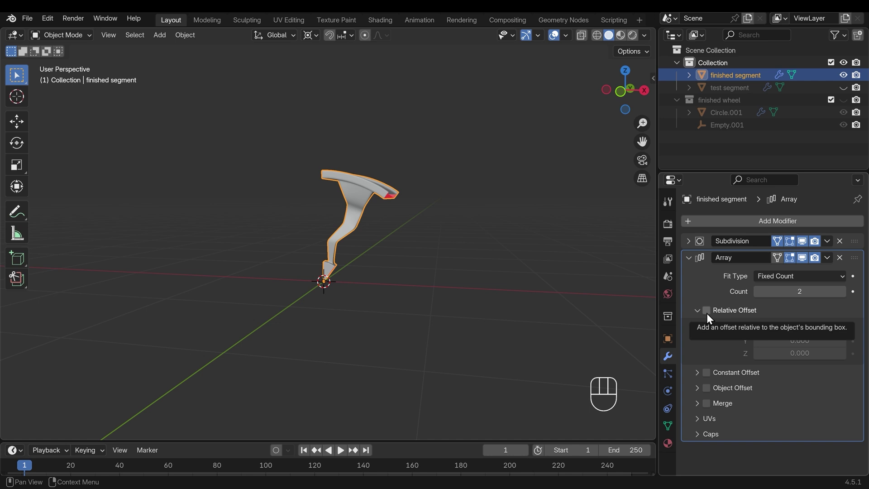
left_click(707, 313)
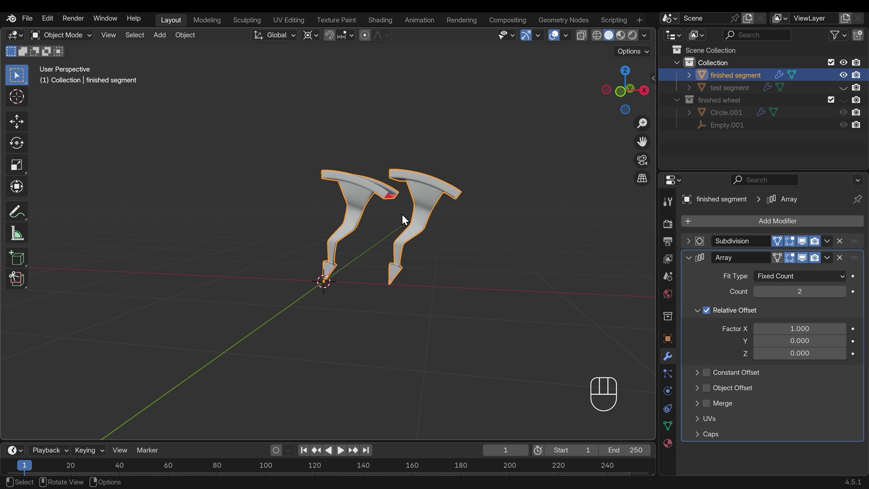
In front view, set the array Count to 3 and keep Factor X at 1.000
key("KP_1")
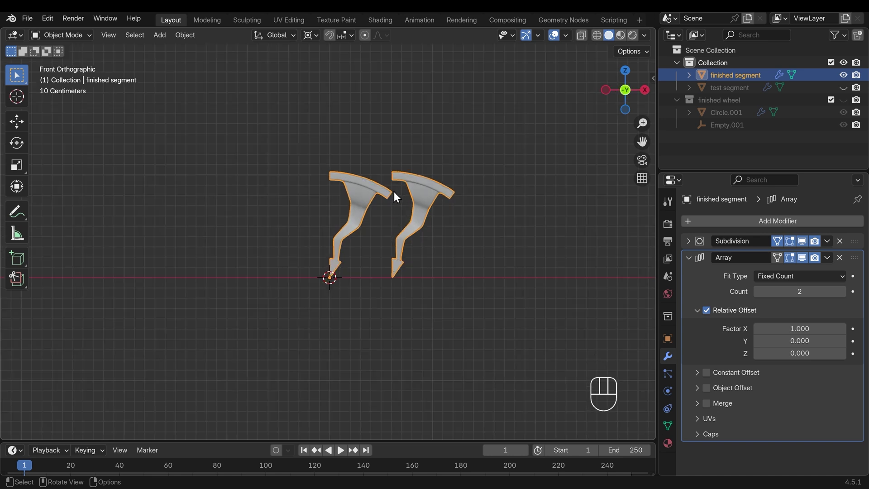
left_click(841, 291)
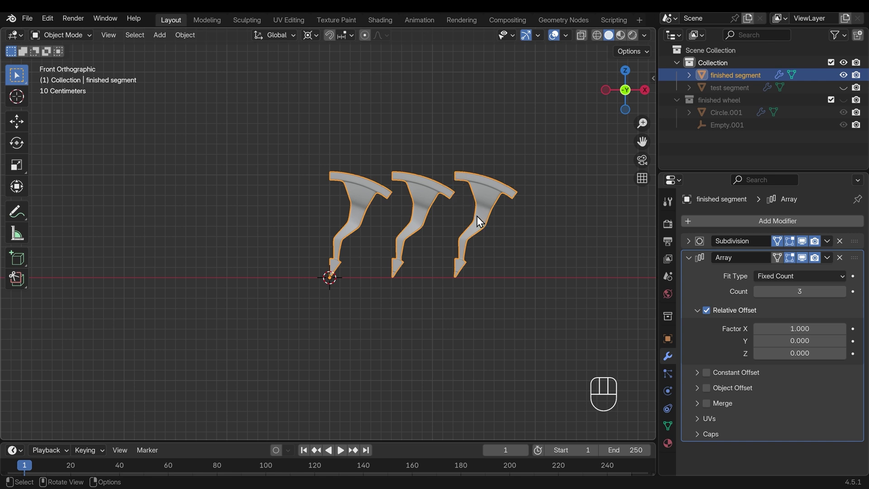
mouse_move(799, 328)
left_mouse_down()
mouse_move(842, 328)
mouse_move(800, 328)
left_mouse_up()
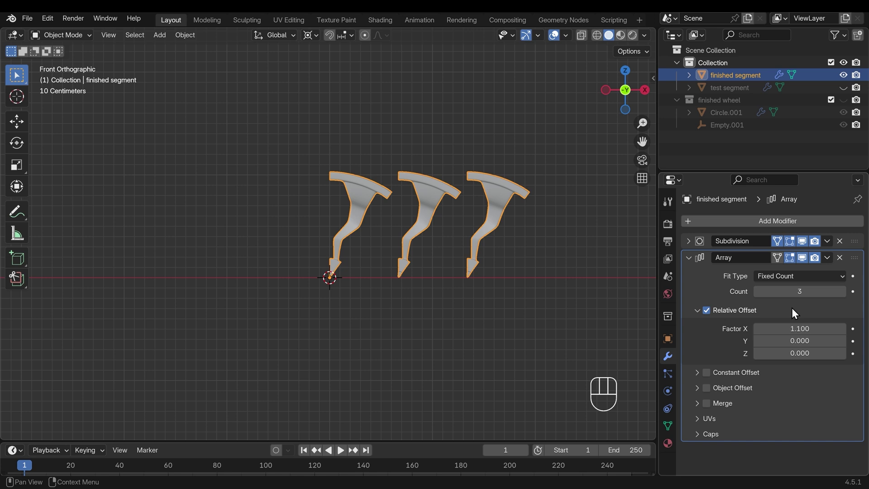
key("ctrl+z")
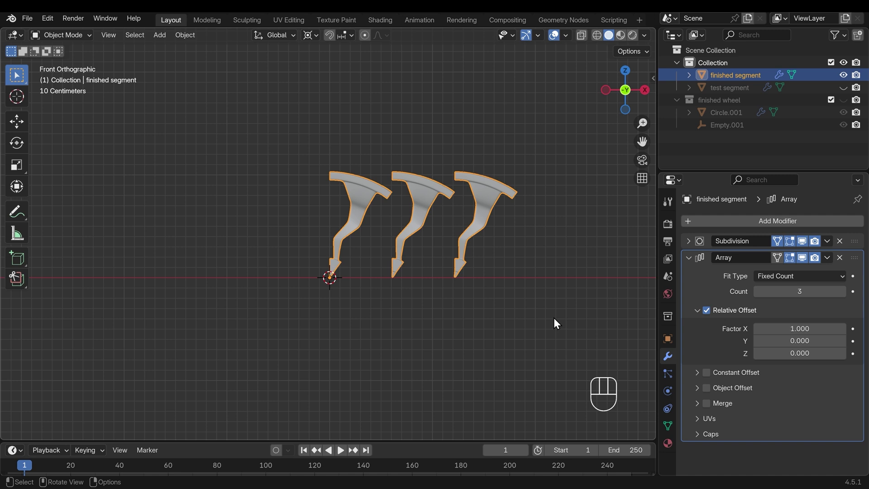
Add a Plain Axes empty at the world origin
key("shift+a")
mouse_move(436, 241)
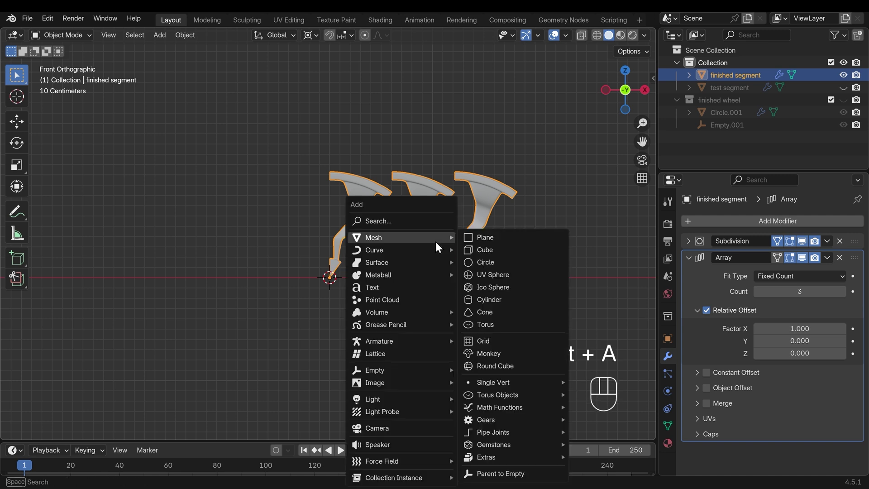
mouse_move(409, 370)
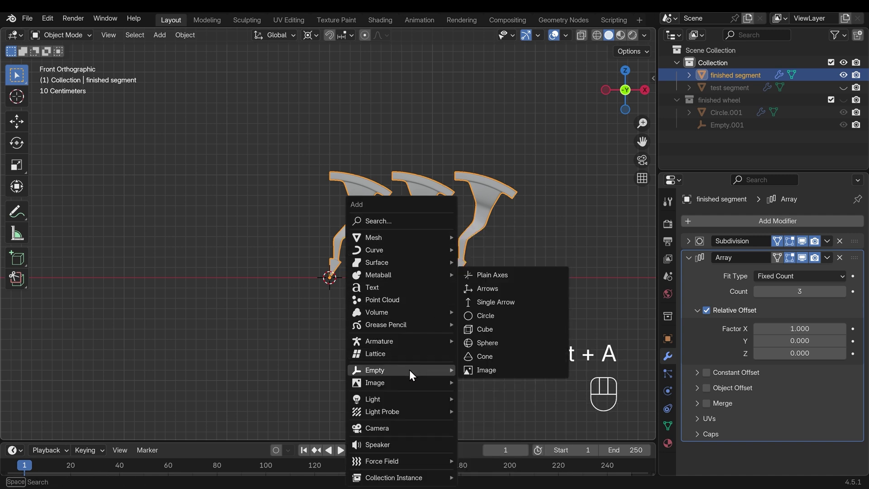
left_click(509, 278)
middle_click_drag(333, 214, 426, 332)
scroll(321, 290, "up", 4)
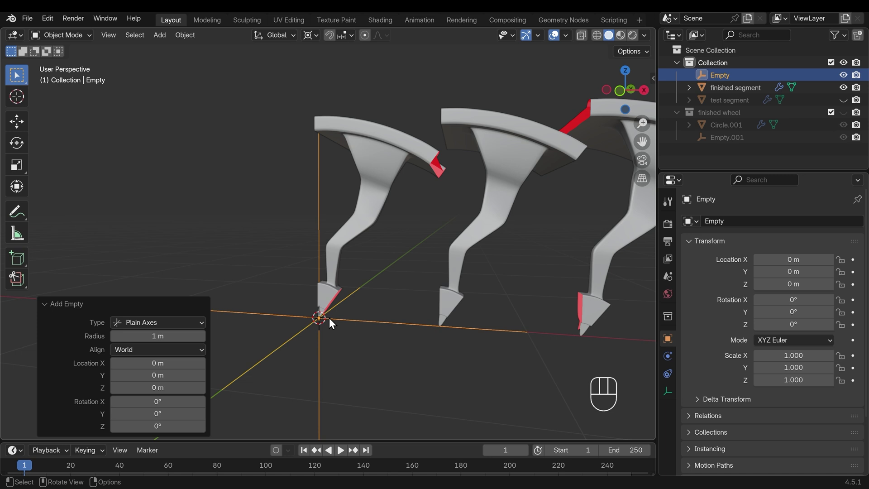
middle_click_drag(329, 320, 315, 340)
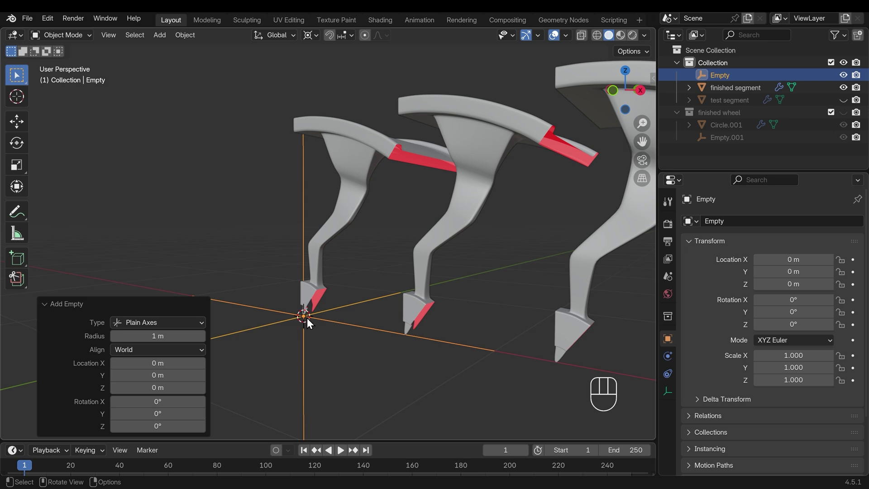
Snap the 3D cursor to the finished segment's origin, then select the Empty
left_click(352, 228)
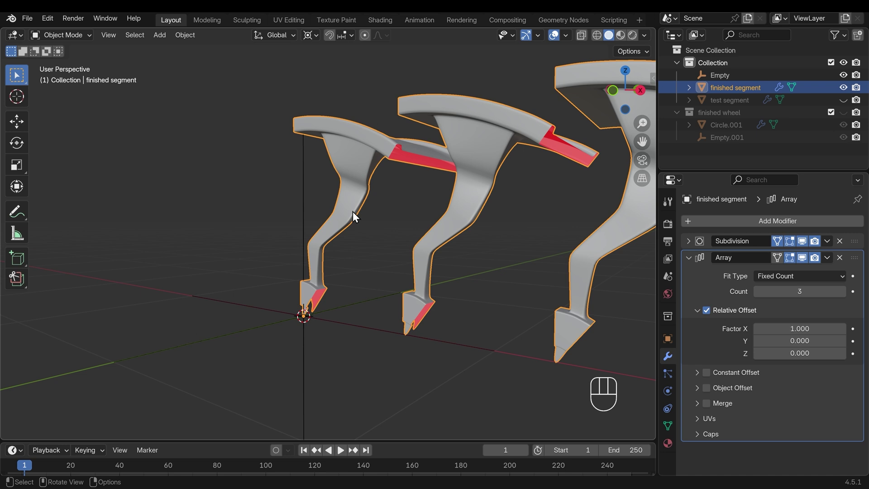
key("shift+s")
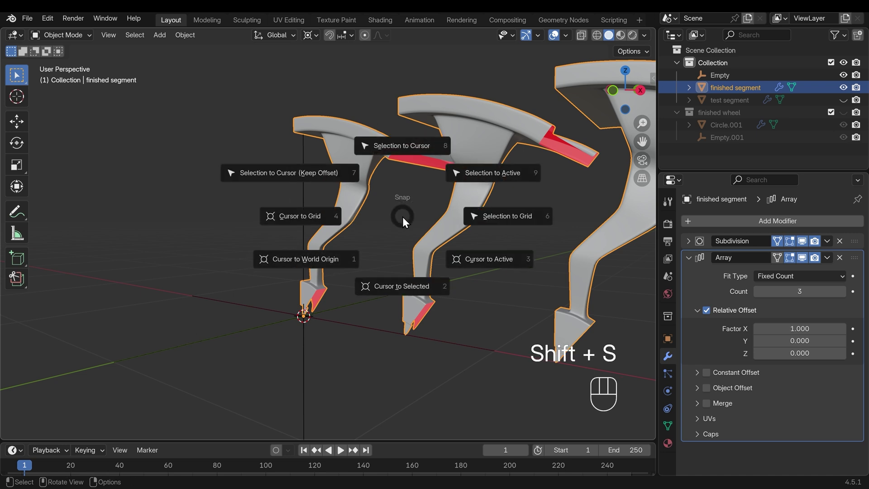
left_click(410, 285)
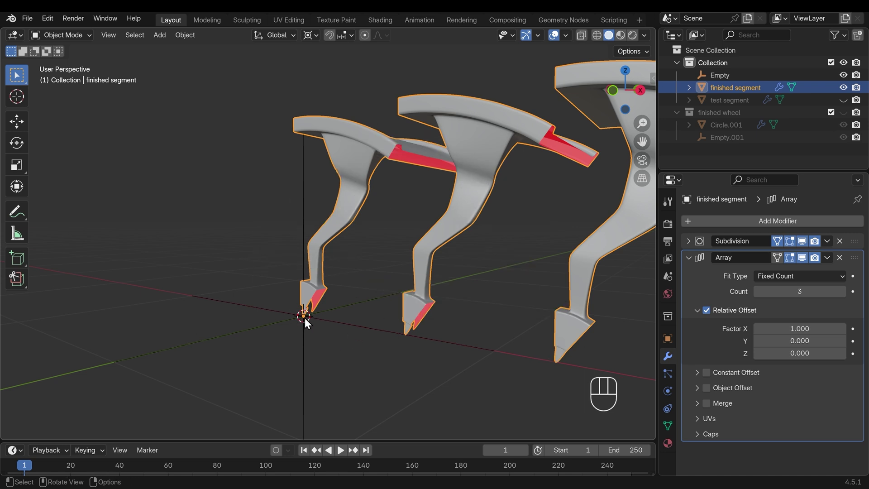
left_click(327, 320)
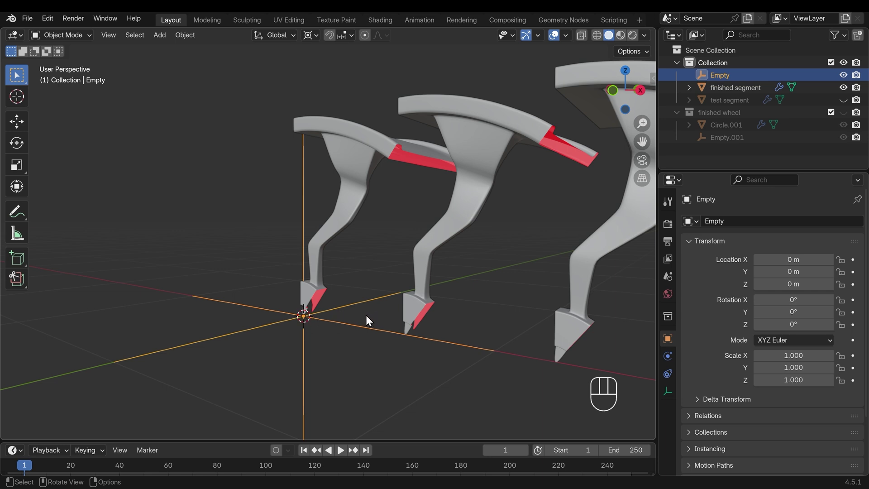
scroll(366, 319, "down", 5)
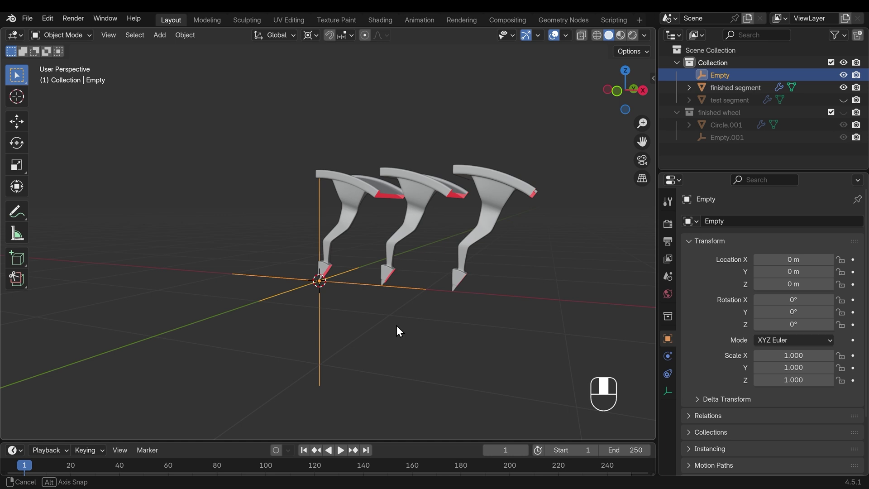
On the finished segment's Array, replace Relative Offset with Object Offset and begin picking the offset object
left_click(353, 206)
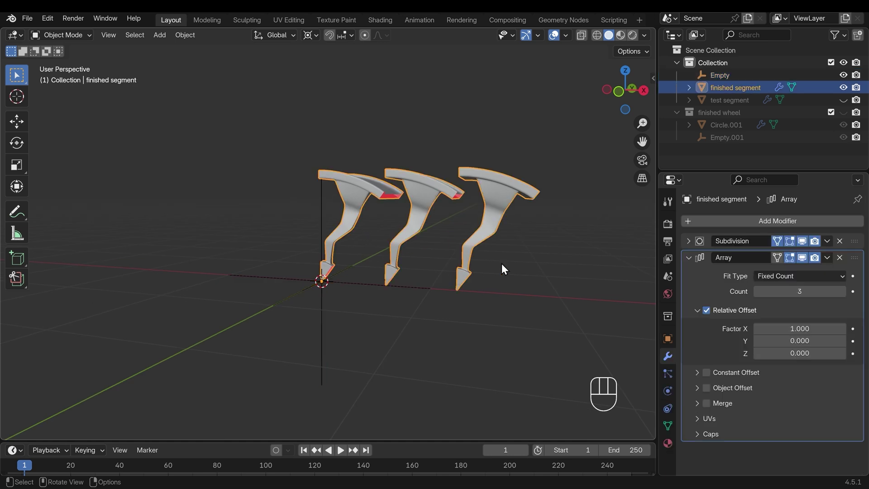
left_click(706, 310)
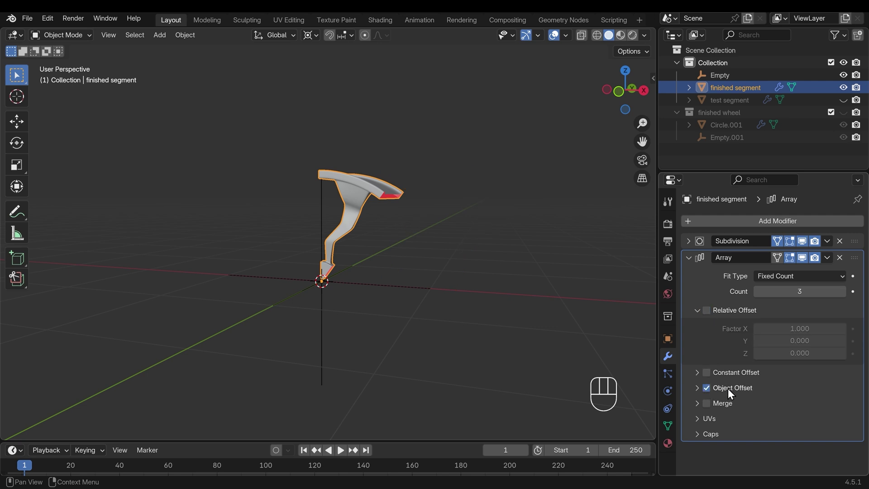
left_click(699, 387)
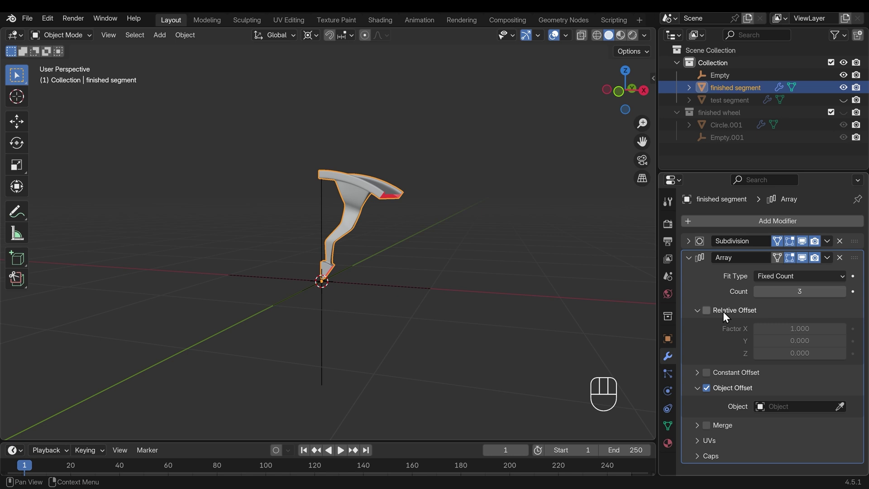
left_click(708, 312)
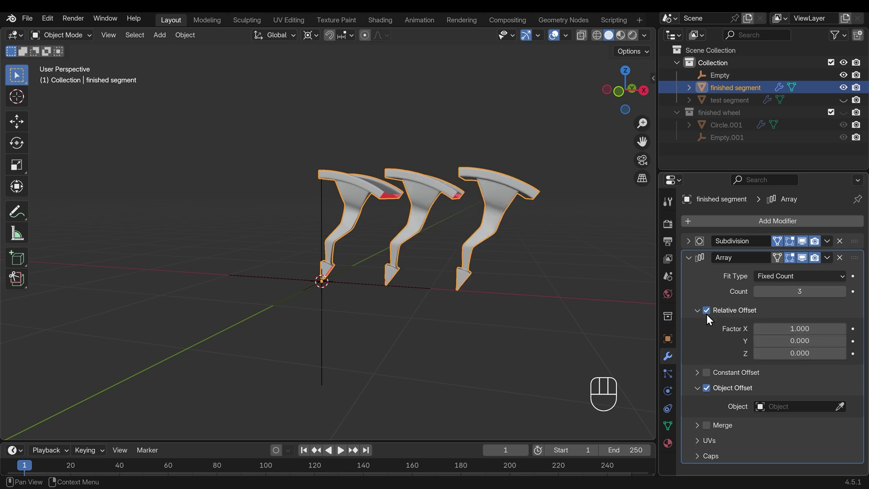
left_click(706, 313)
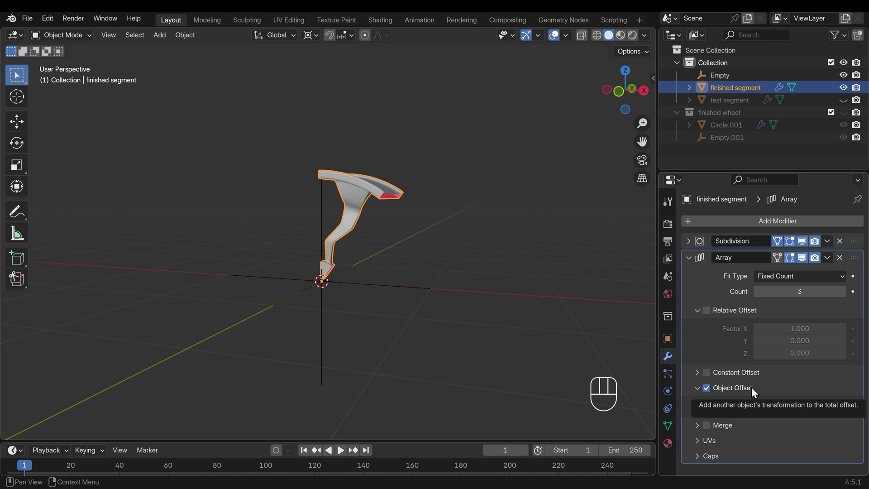
left_click(840, 406)
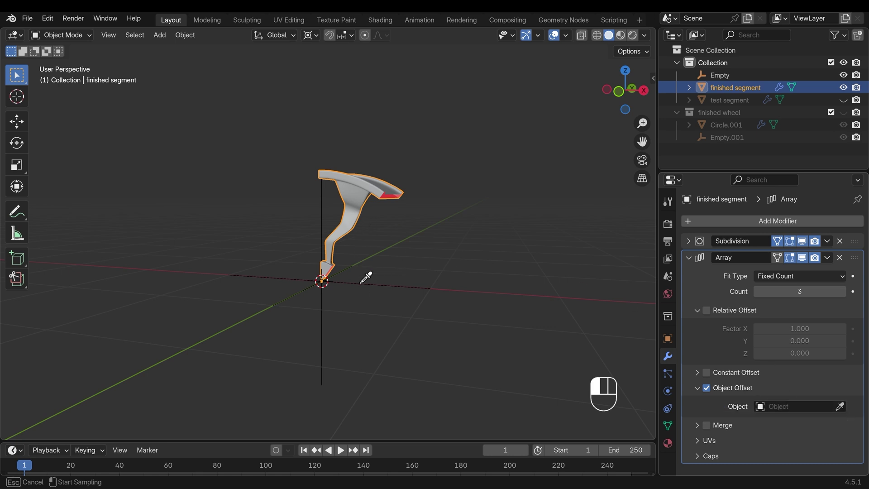
Make the Empty the array's offset object and rotate it about 35.8° in front view
left_click(366, 285)
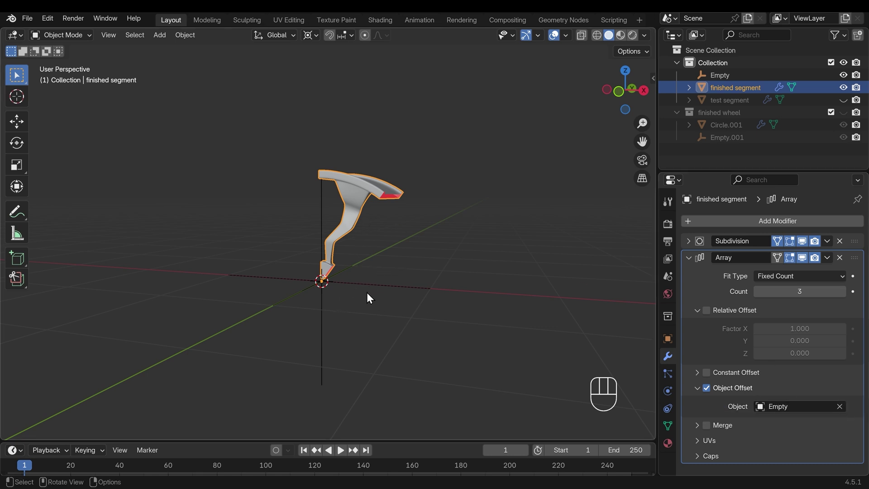
left_click(409, 287)
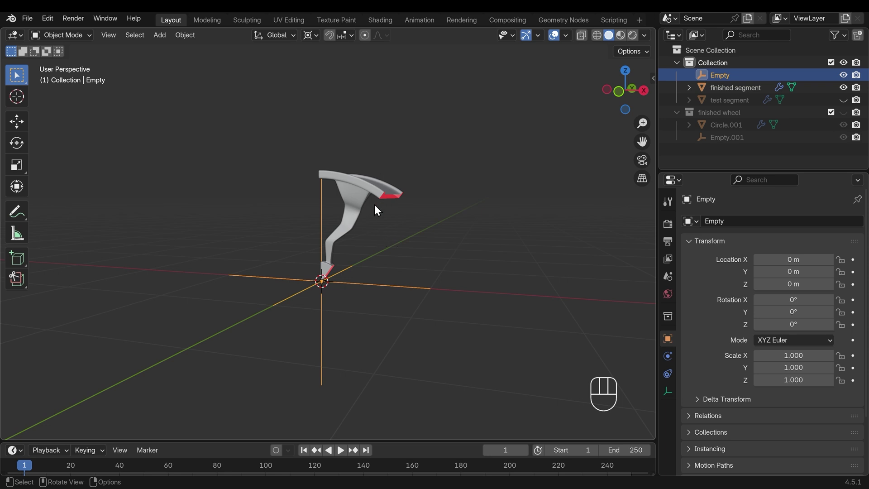
key("KP_1")
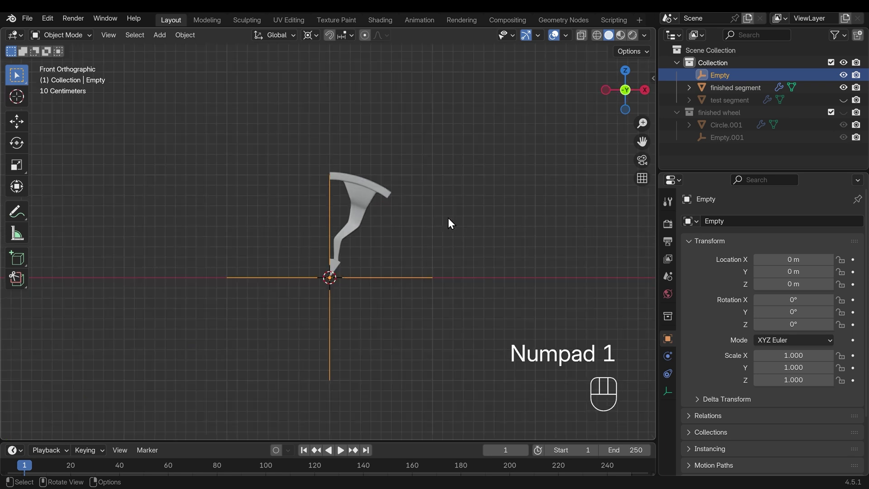
key("r")
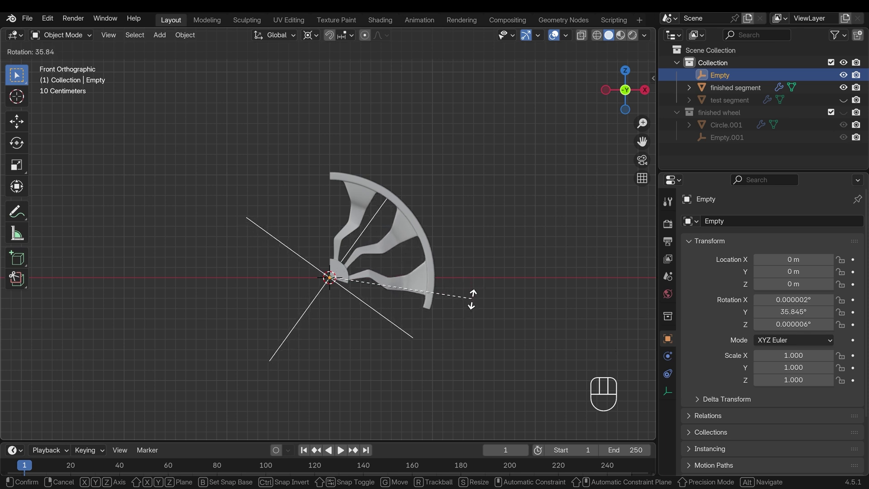
left_click(471, 298)
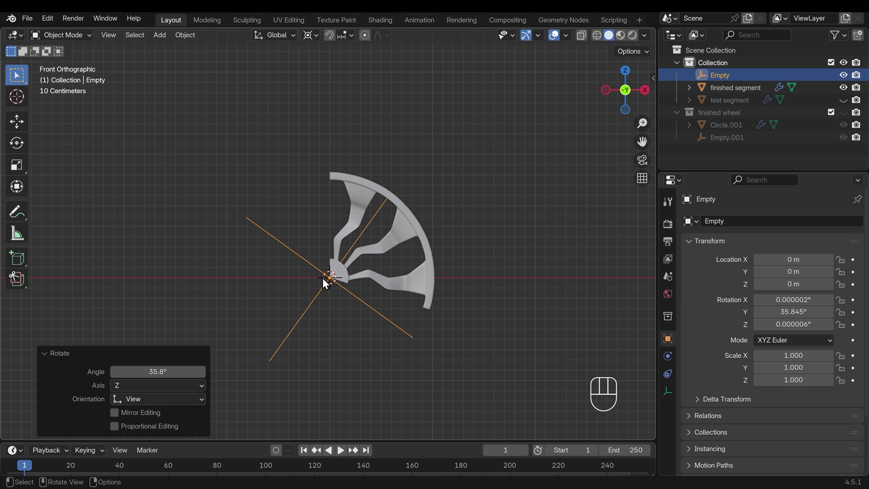
Raise the finished segment's array Count to 10 to complete the wheel
left_click(353, 199)
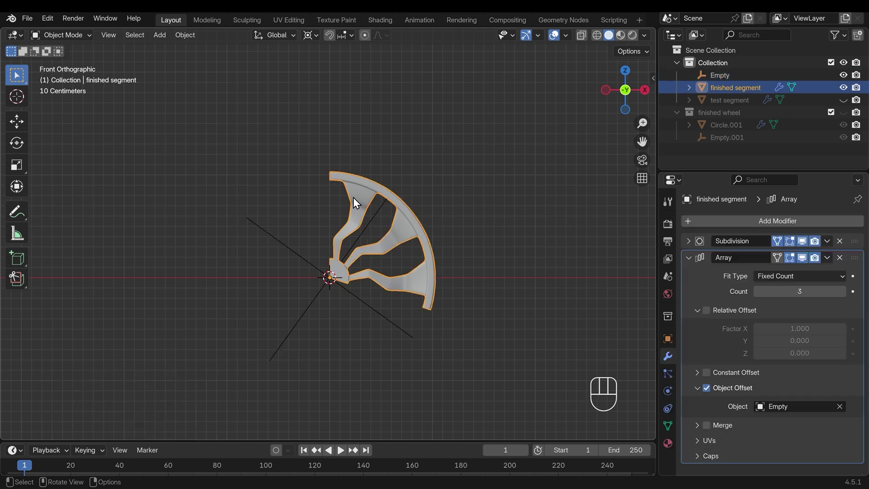
left_click_drag(842, 292, 850, 292)
left_click(843, 292)
left_click(843, 291)
left_click(843, 291)
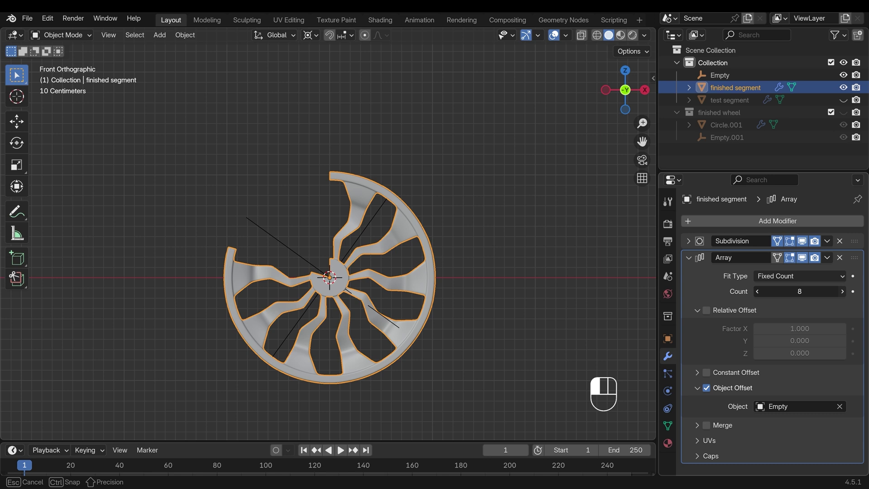
left_click(843, 292)
left_click(843, 291)
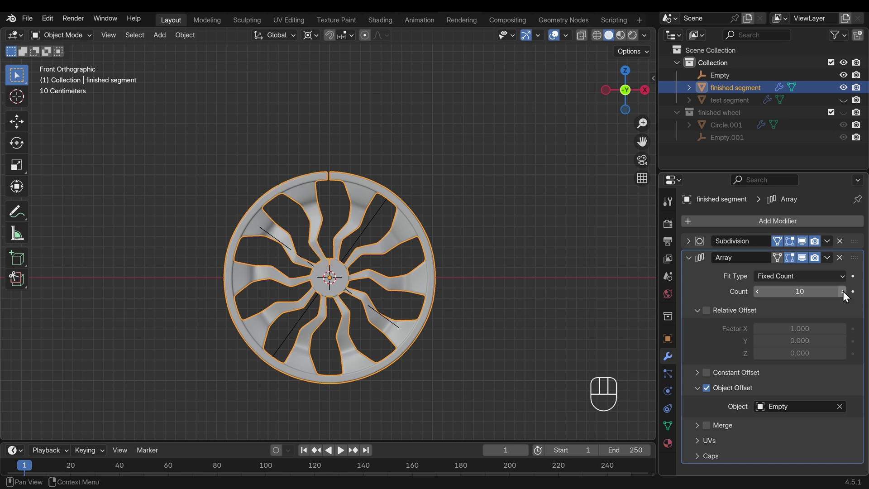
Set the Empty's Y rotation to exactly 36° in the sidebar's Item panel
left_click(367, 228)
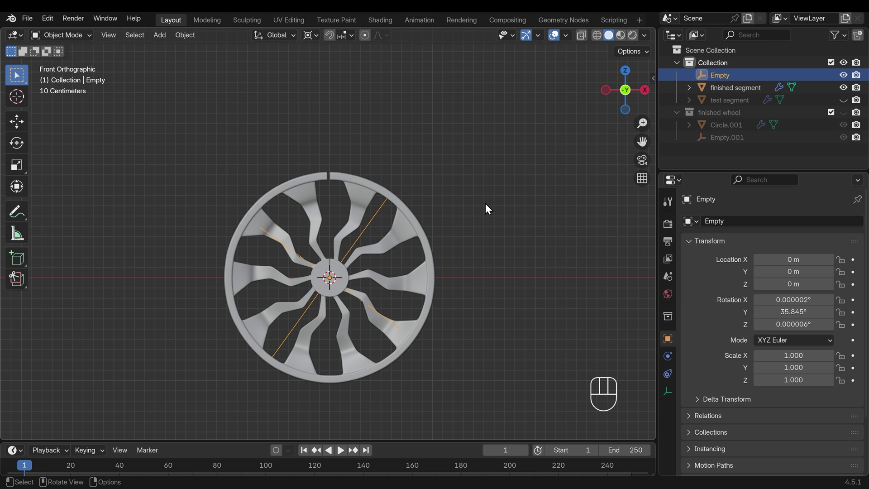
key("n")
left_click(651, 75)
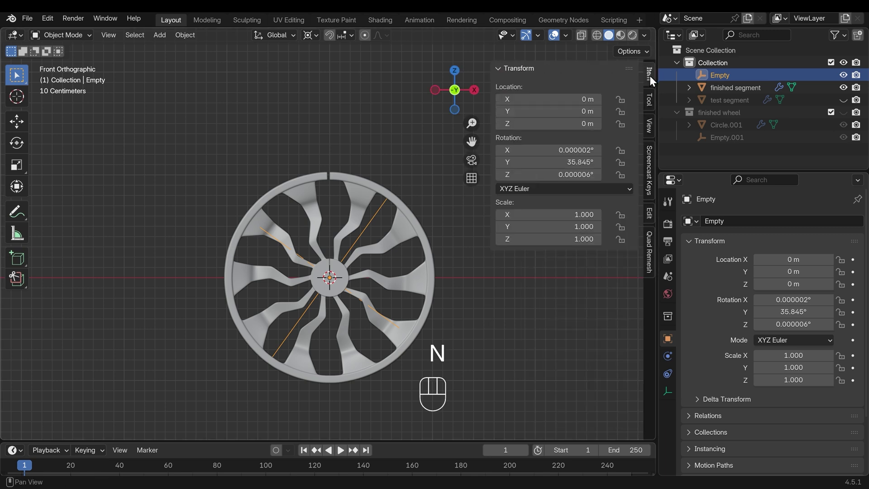
left_click(556, 162)
type("36")
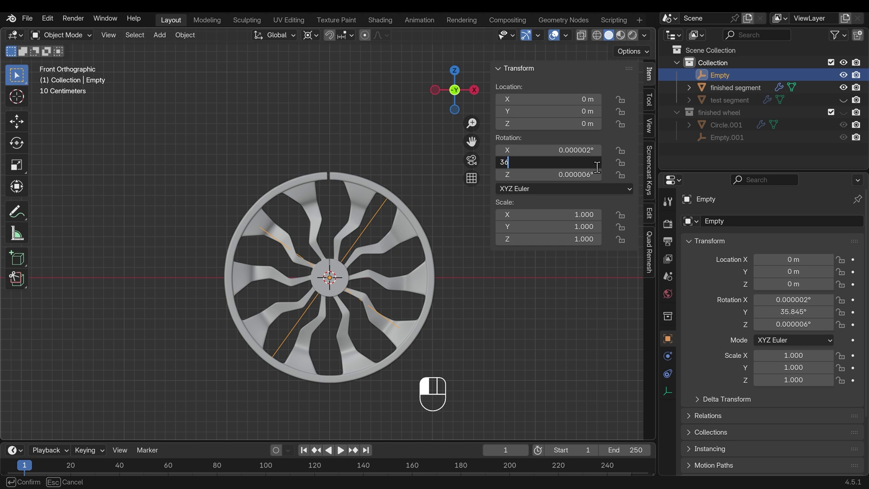
key("Return")
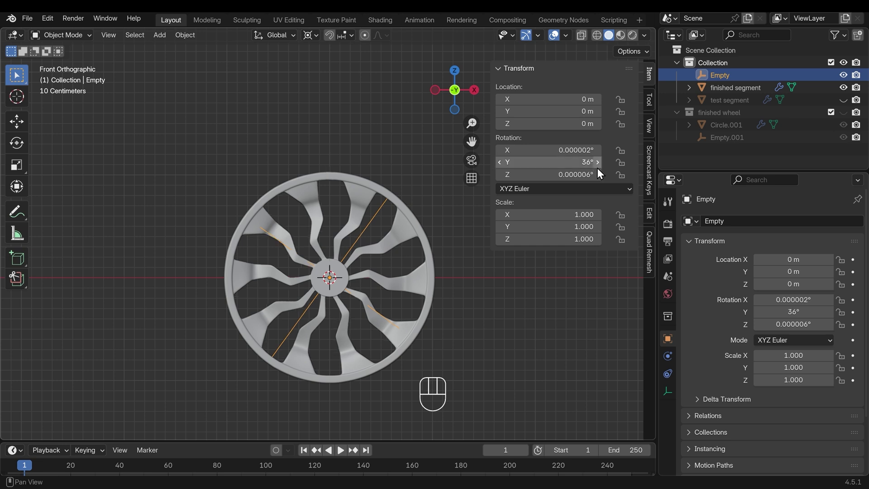
Select the wheel segment and enable Merge on its Array, comparing the result in X-ray
middle_click_drag(434, 297, 320, 368)
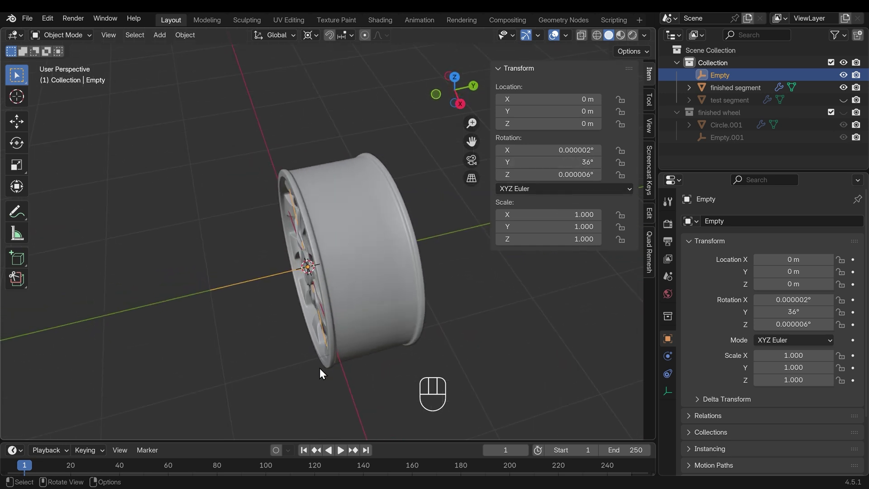
middle_click_drag(365, 335, 376, 292)
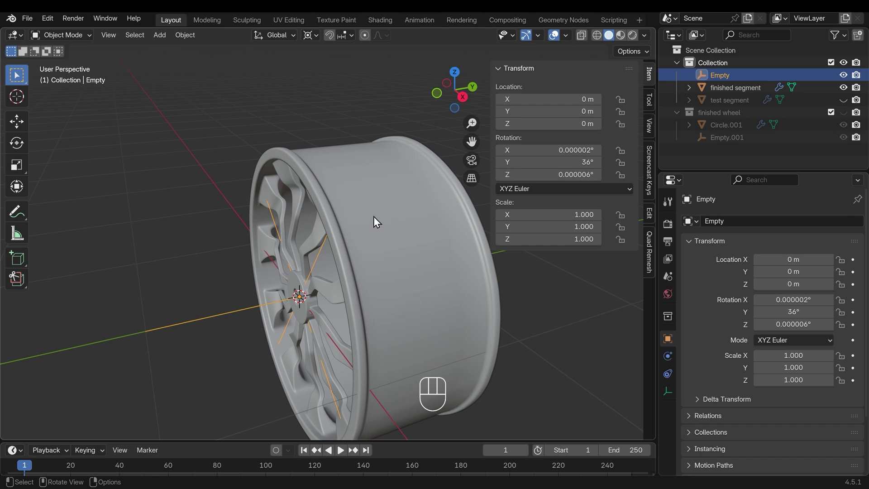
middle_click_drag(357, 312, 427, 314)
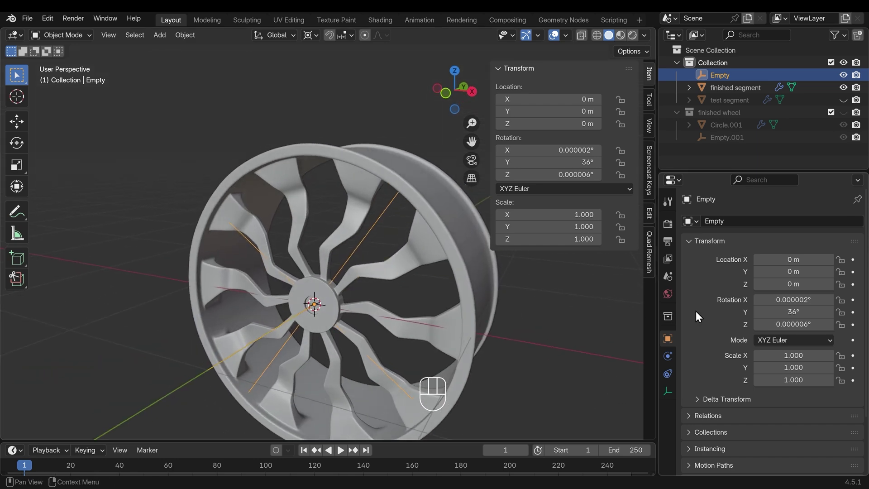
left_click(356, 202)
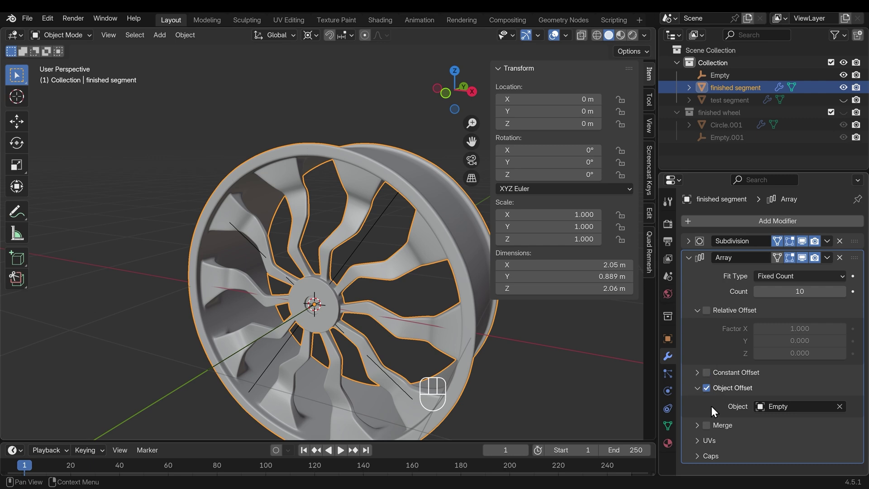
left_click(708, 426)
middle_click_drag(435, 240, 378, 253)
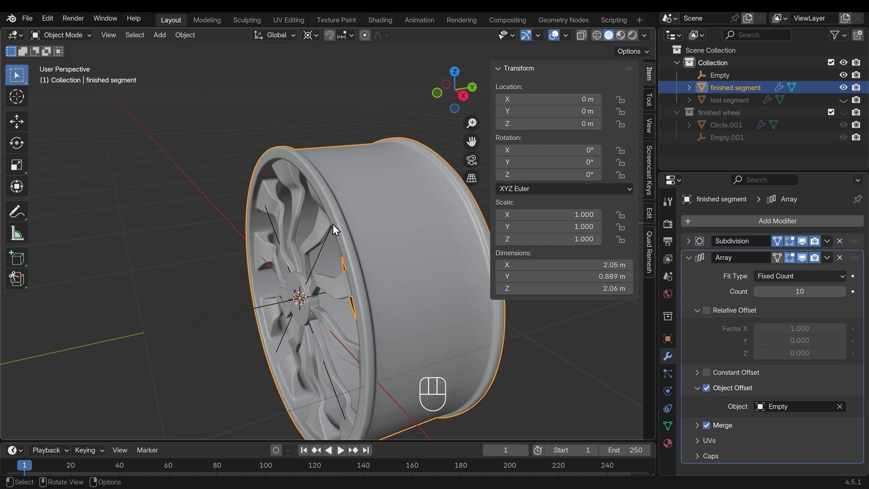
left_click(706, 425)
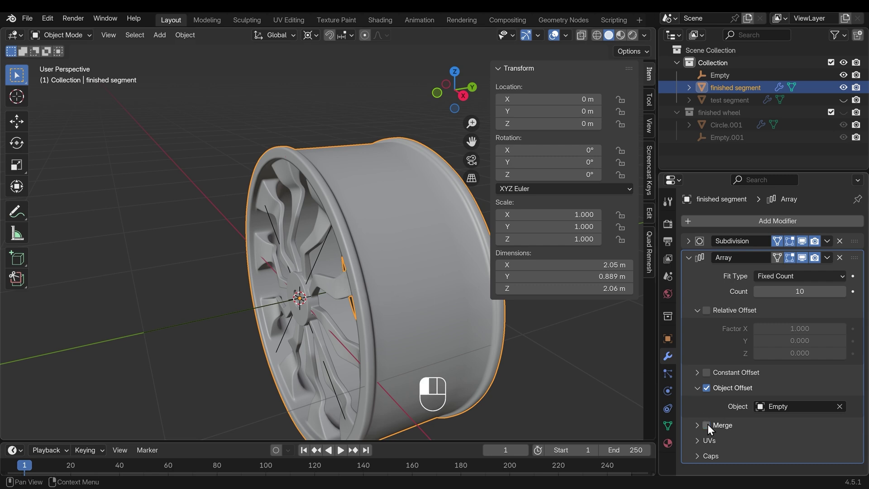
key("alt+z")
middle_click_drag(364, 286, 400, 268)
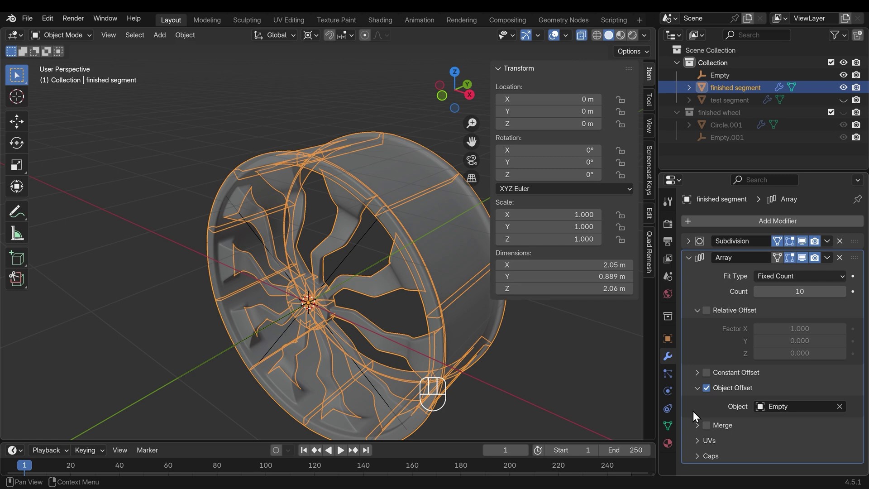
left_click(706, 425)
middle_click_drag(417, 224, 353, 242)
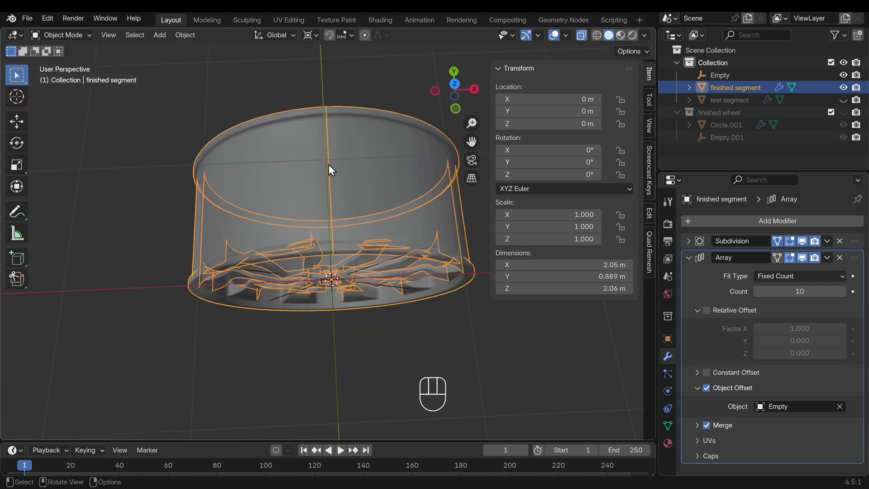
Also merge the First and Last Copies, then turn X-ray off
left_click(697, 426)
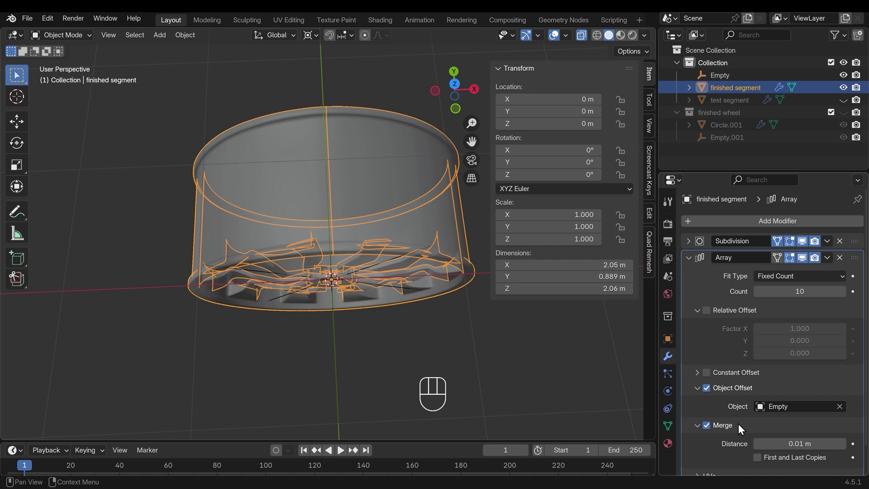
scroll(752, 409, "down", 2)
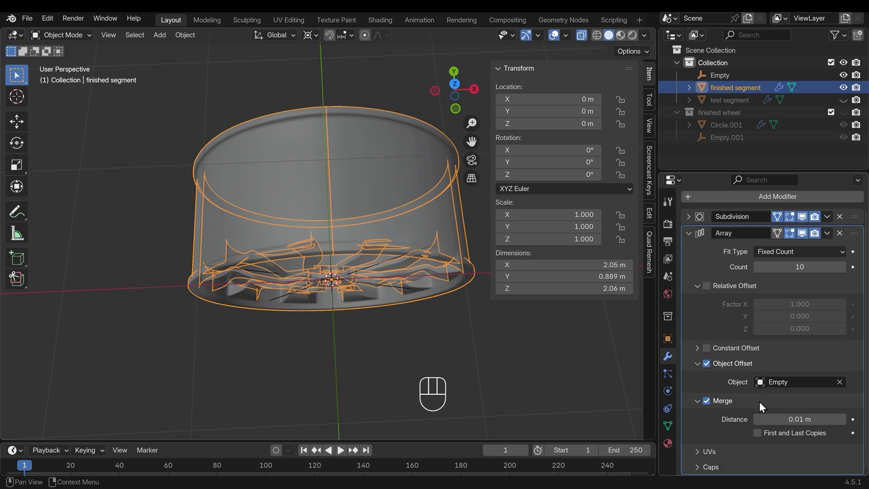
left_click(757, 433)
middle_click_drag(381, 254, 405, 183)
key("alt+z")
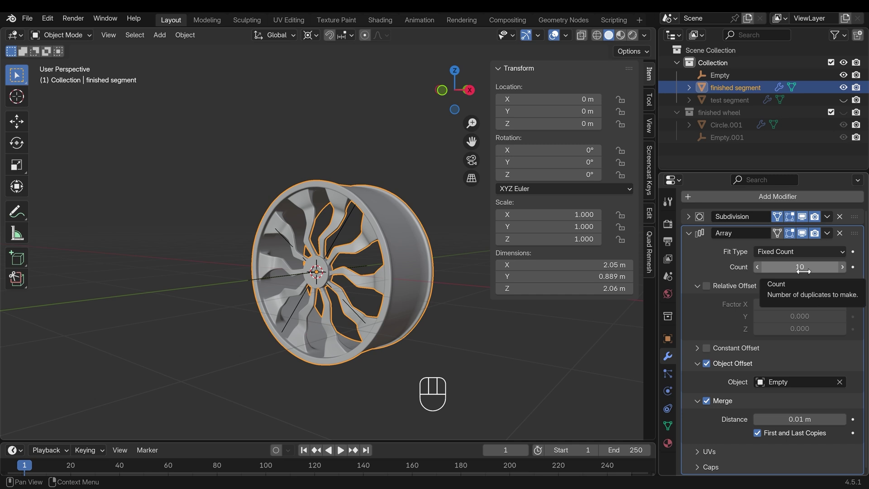
Try Relative Offset with Factor X lowered to 0.700, then switch it off and inspect the closed wheel
left_click(706, 285)
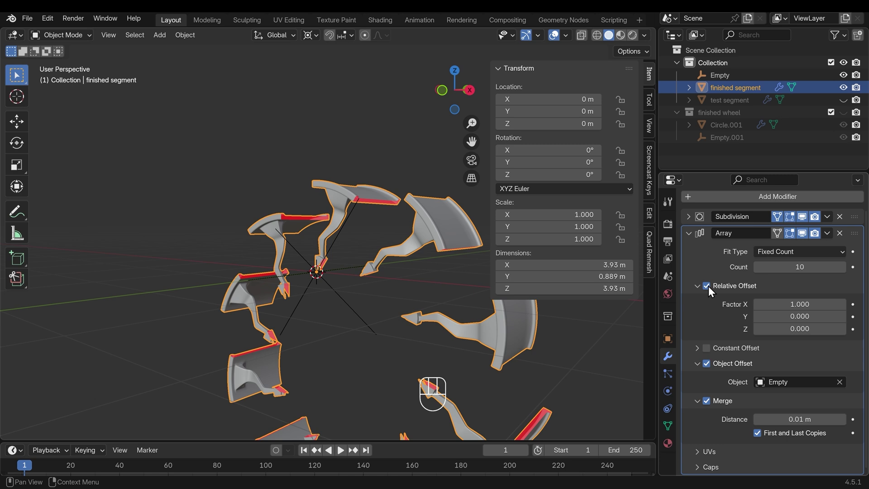
middle_click_drag(428, 295, 417, 262)
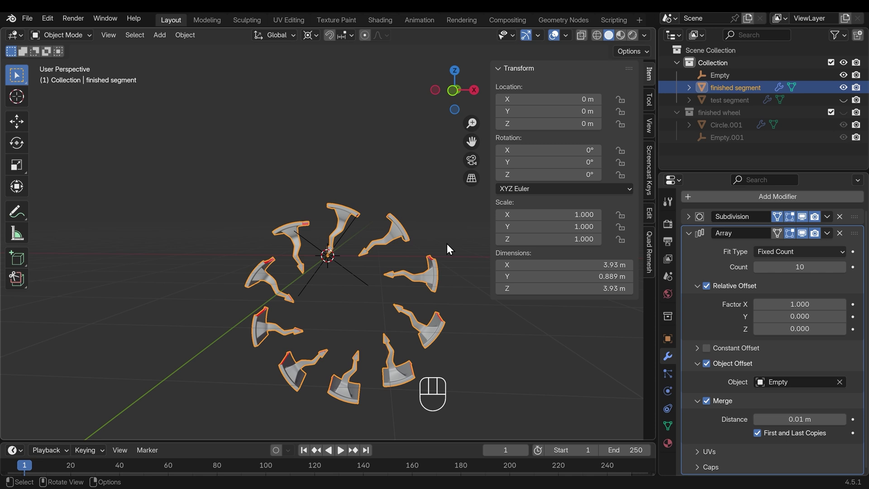
mouse_move(800, 304)
left_mouse_down()
mouse_move(765, 305)
mouse_move(797, 304)
left_mouse_up()
left_click(708, 286)
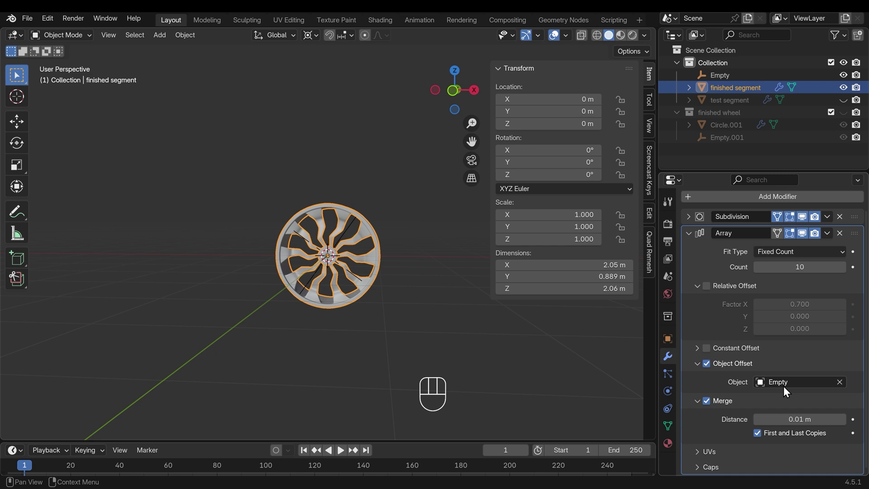
middle_click_drag(363, 291, 286, 302)
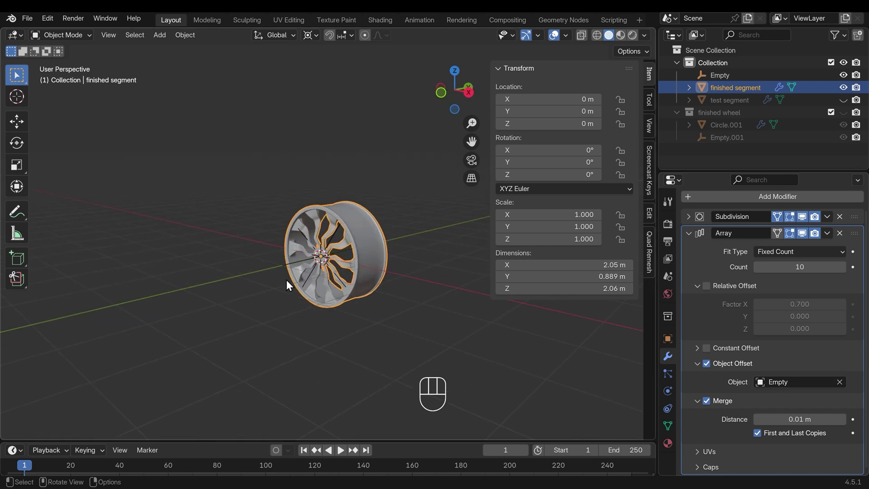
middle_click_drag(289, 267, 366, 277)
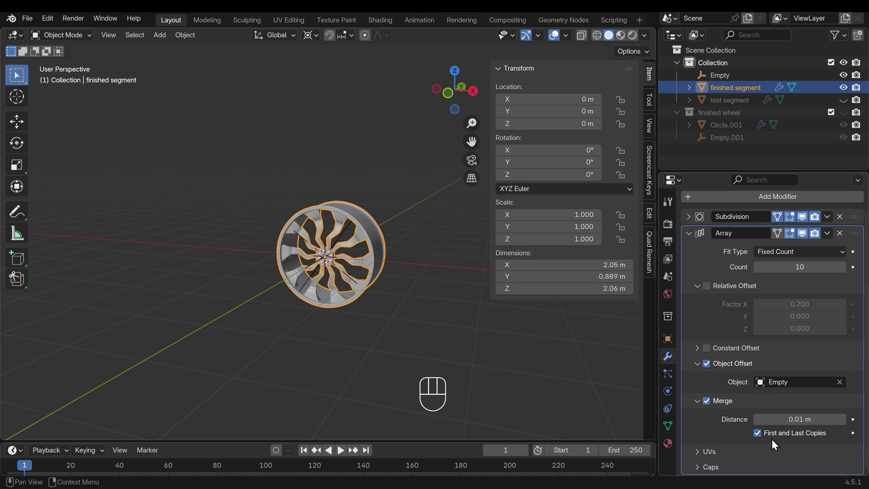
mouse_move(390, 249)
middle_mouse_down()
mouse_move(282, 233)
mouse_move(422, 237)
mouse_move(373, 241)
mouse_move(401, 242)
middle_mouse_up()
key("KP_6")
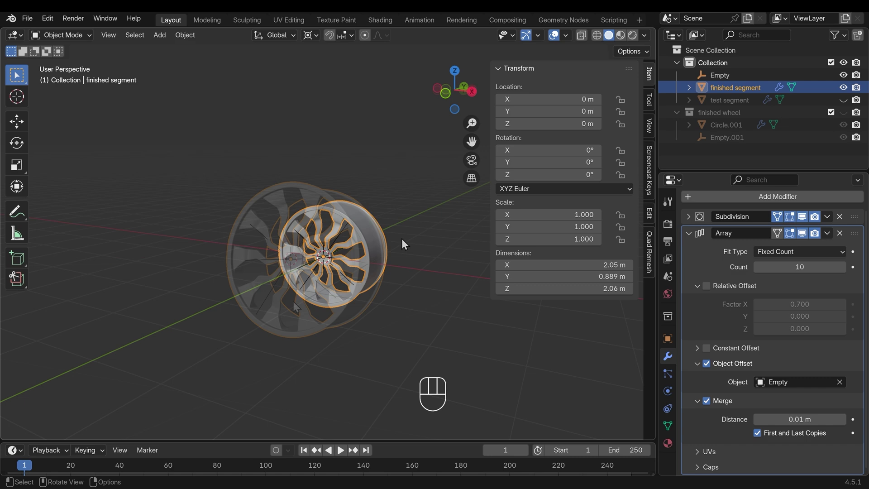
middle_click_drag(358, 329, 335, 338)
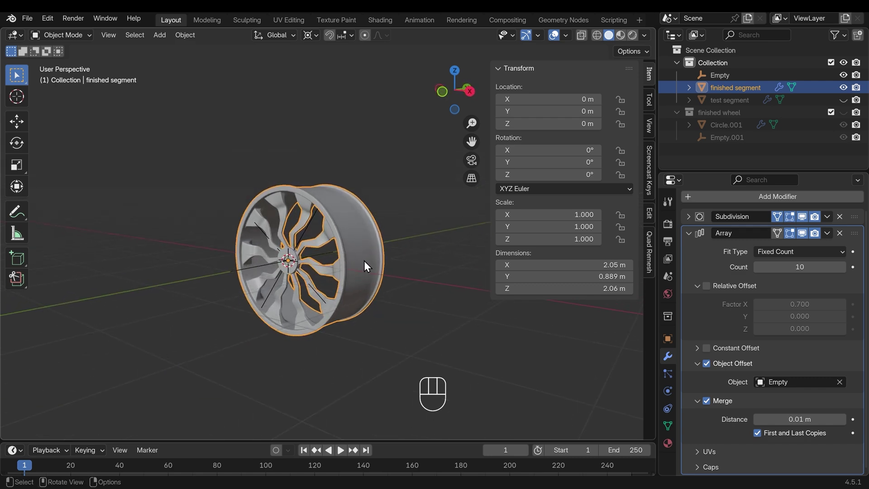
key("g")
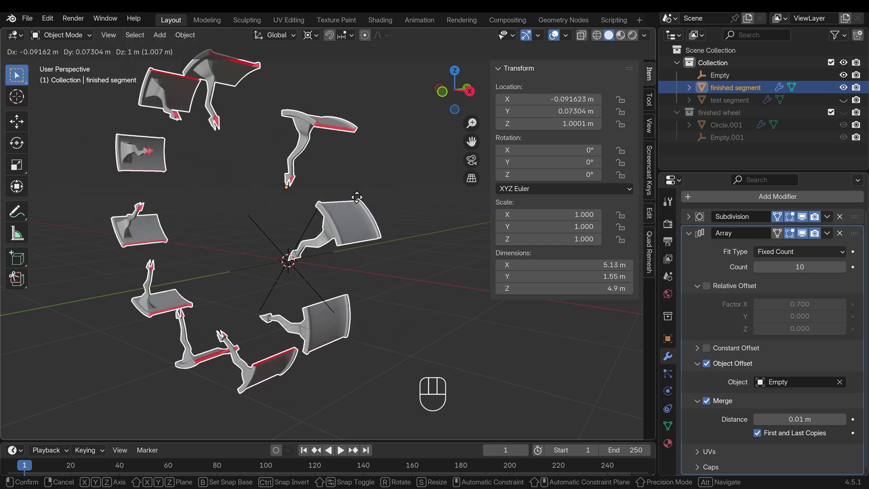
right_click(357, 197)
left_click_drag(211, 153, 333, 278)
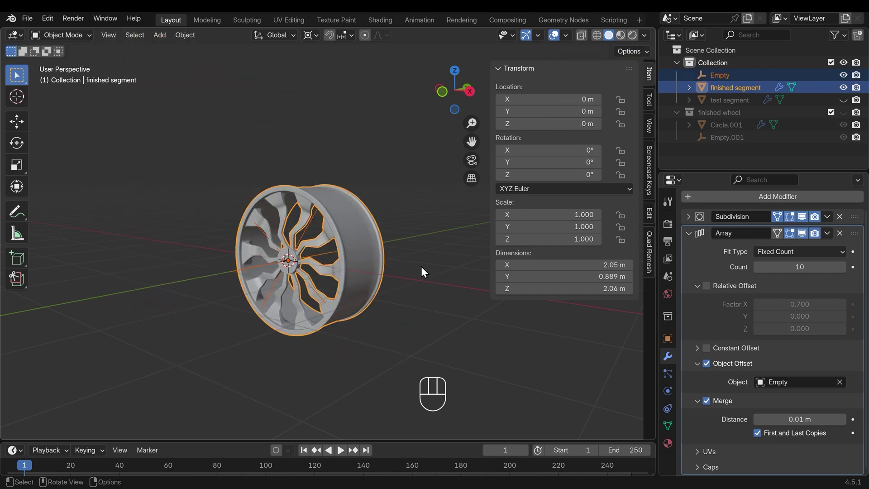
key("g")
right_click(380, 281)
Parent the wheel segment to the Empty using Object parenting
left_click(351, 232)
left_click(232, 271, "shift")
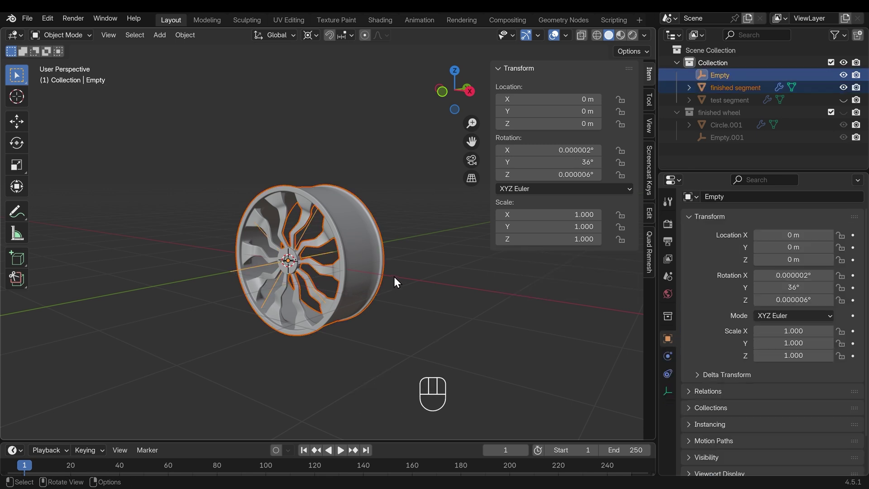
key("ctrl+p")
left_click(294, 267)
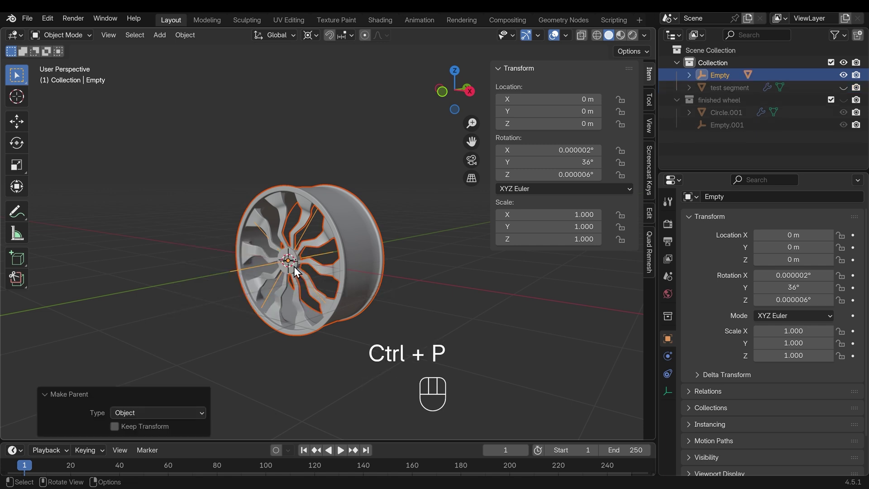
Move the Empty alone so the parented wheel follows it
left_click(263, 273)
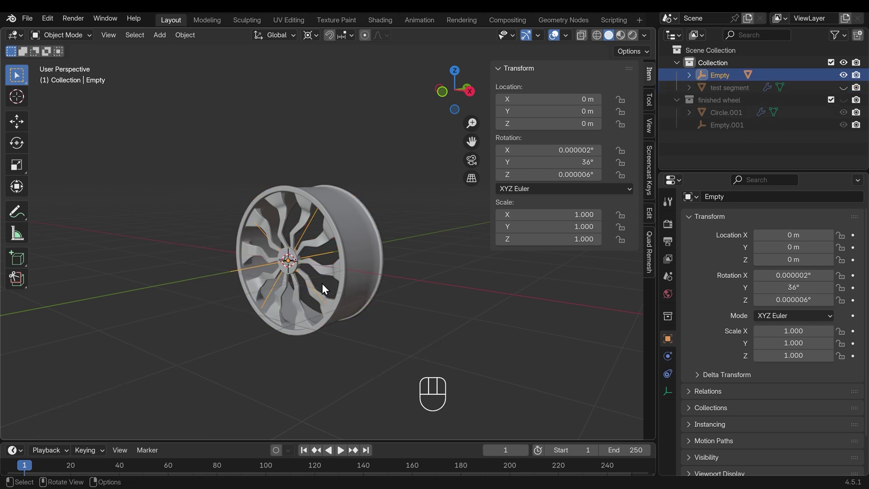
key("g")
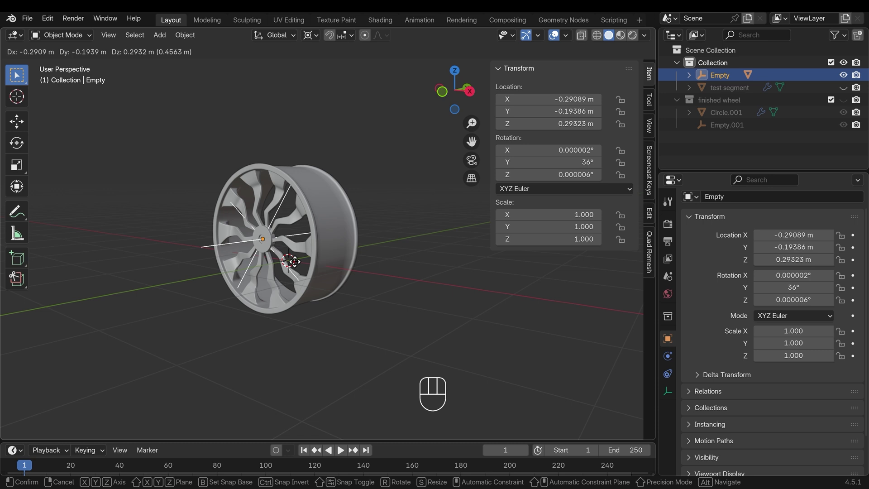
left_click(294, 262)
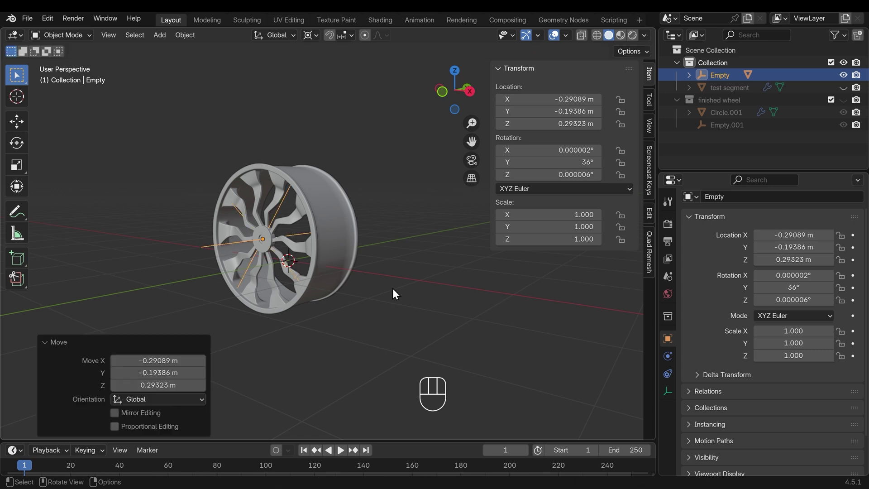